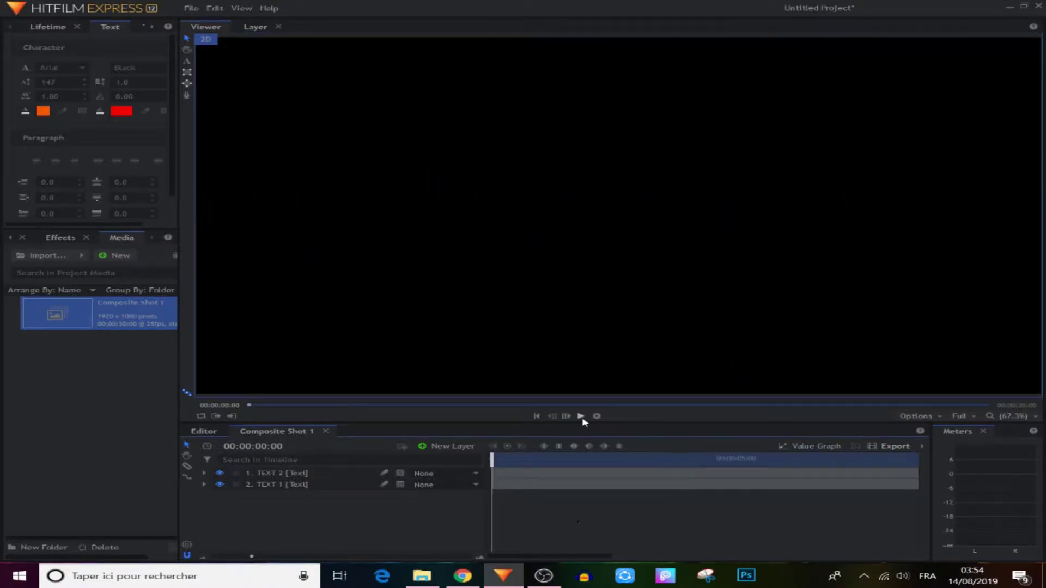
# Step: Play back the finished IDEAS TECH text animation in the viewer
pyautogui.click(582, 417)
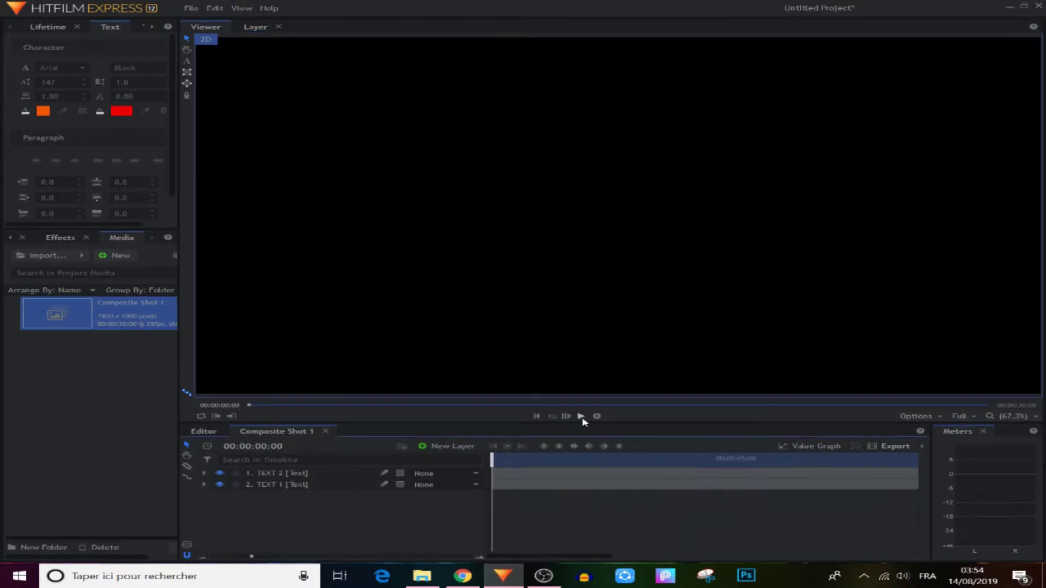
pyautogui.click(582, 417)
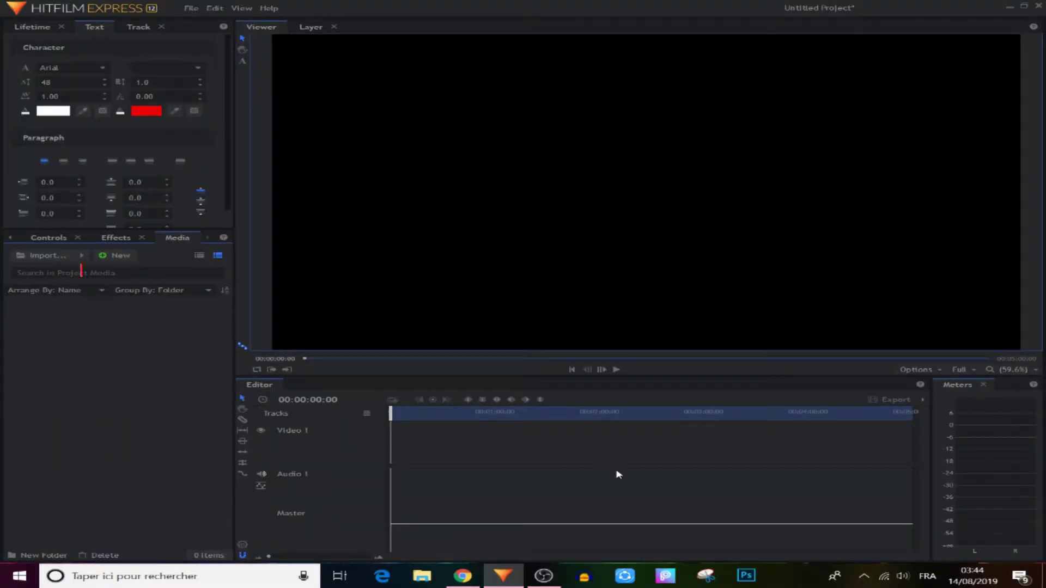
# Step: Create a new composite shot using the 1080p Full HD @ 25 fps template with a 30-second duration
pyautogui.click(116, 255)
pyautogui.click(150, 273)
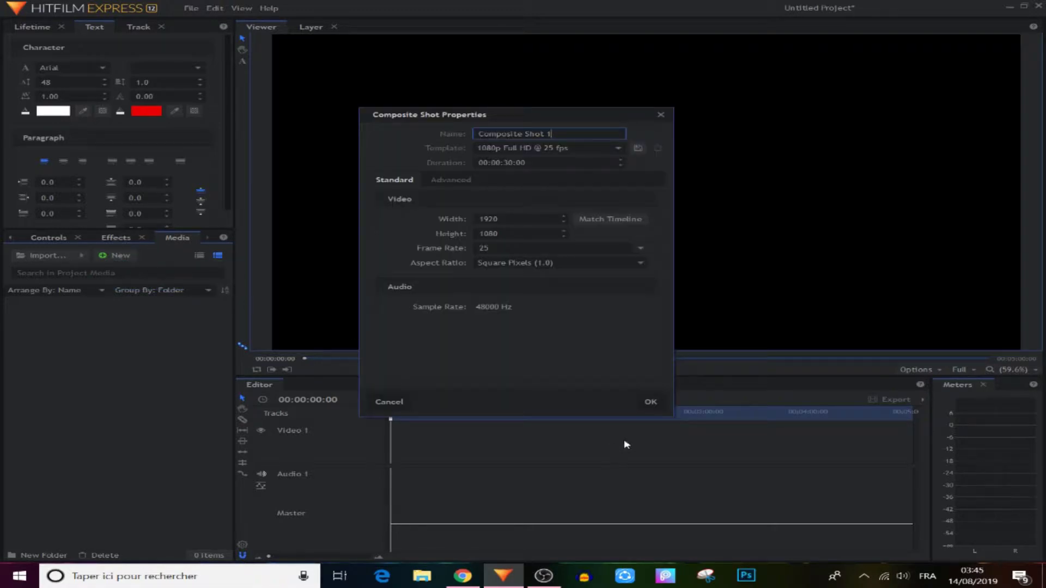
pyautogui.click(649, 401)
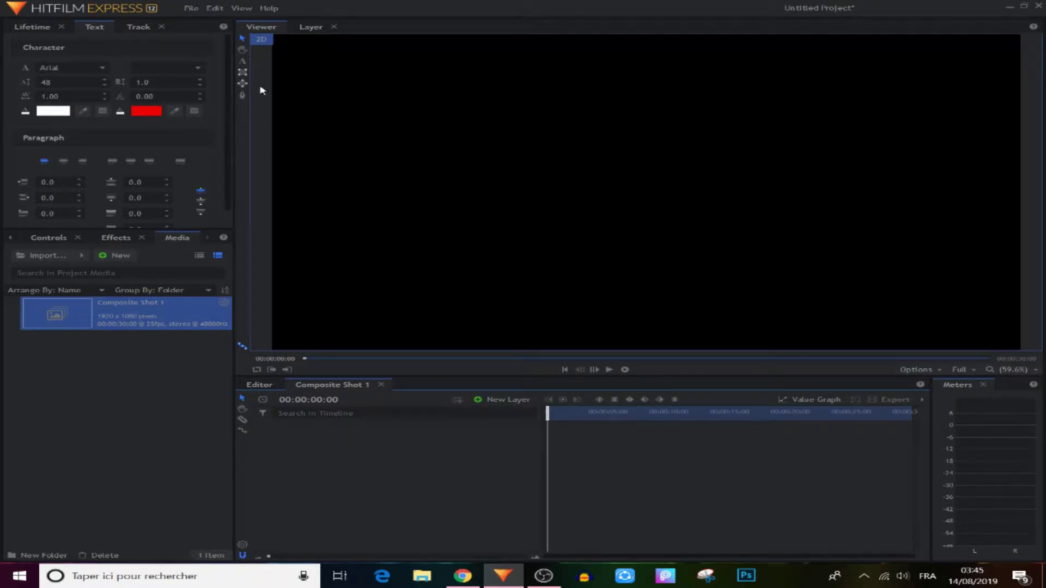
pyautogui.click(244, 63)
pyautogui.moveTo(310, 62); pyautogui.dragTo(965, 313)
pyautogui.write('NVB?NVB')
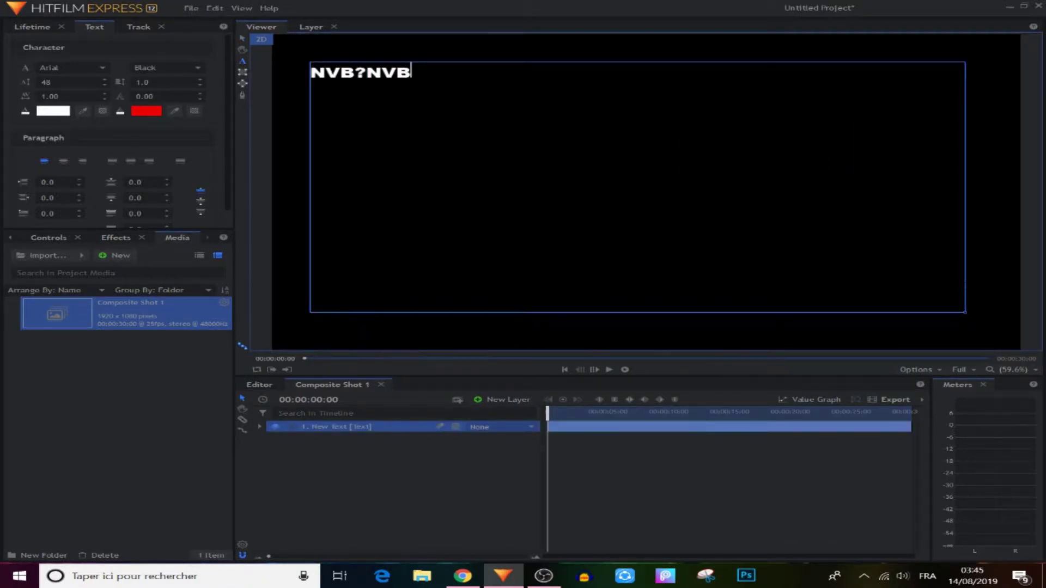
pyautogui.hotkey('ctrl', 'a')
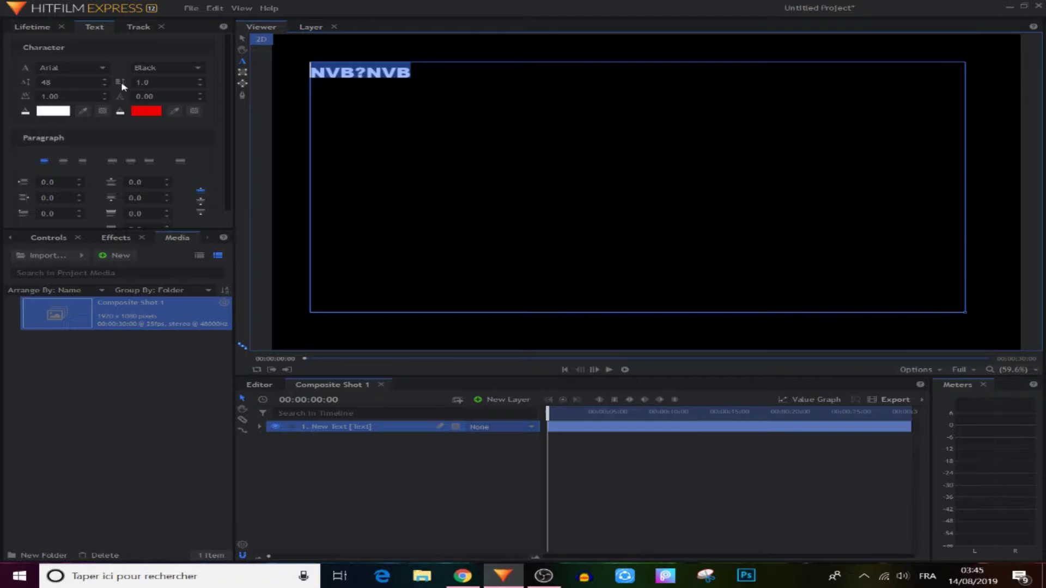
pyautogui.press('BackSpace')
pyautogui.rightClick(370, 431)
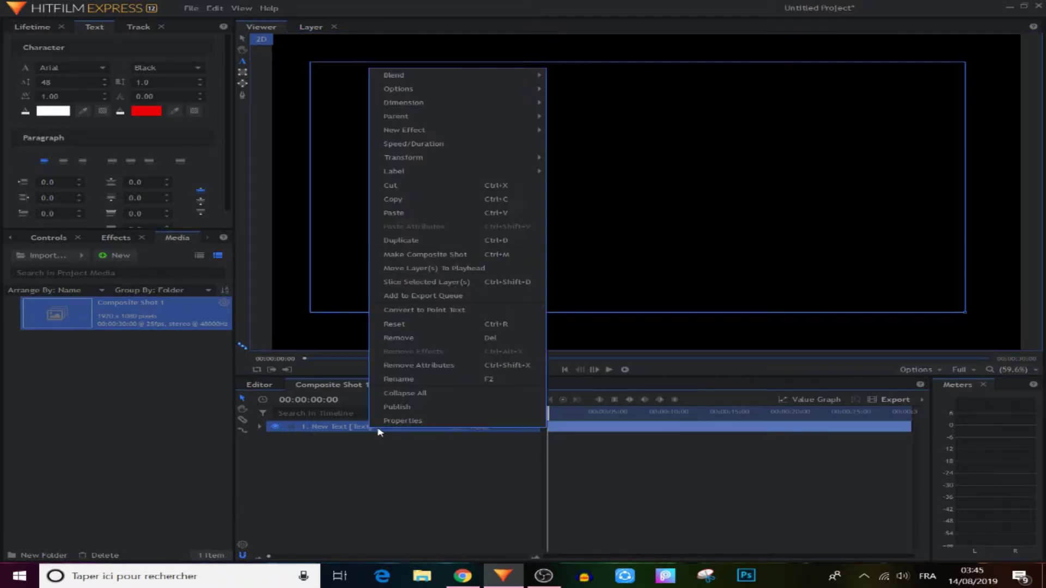
pyautogui.click(398, 340)
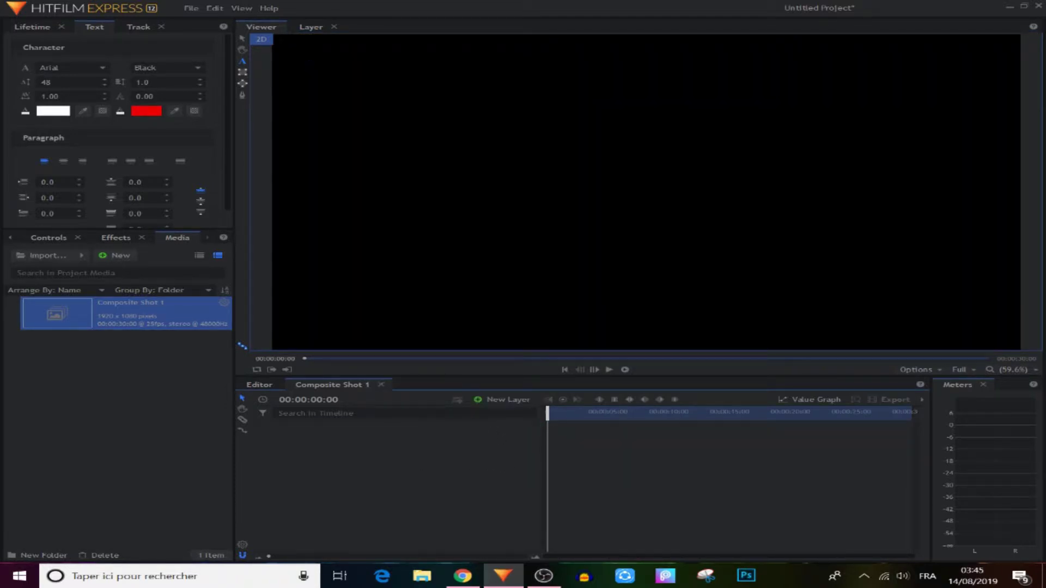
# Step: Add a new text layer to the composite shot containing the word TECH
pyautogui.click(516, 403)
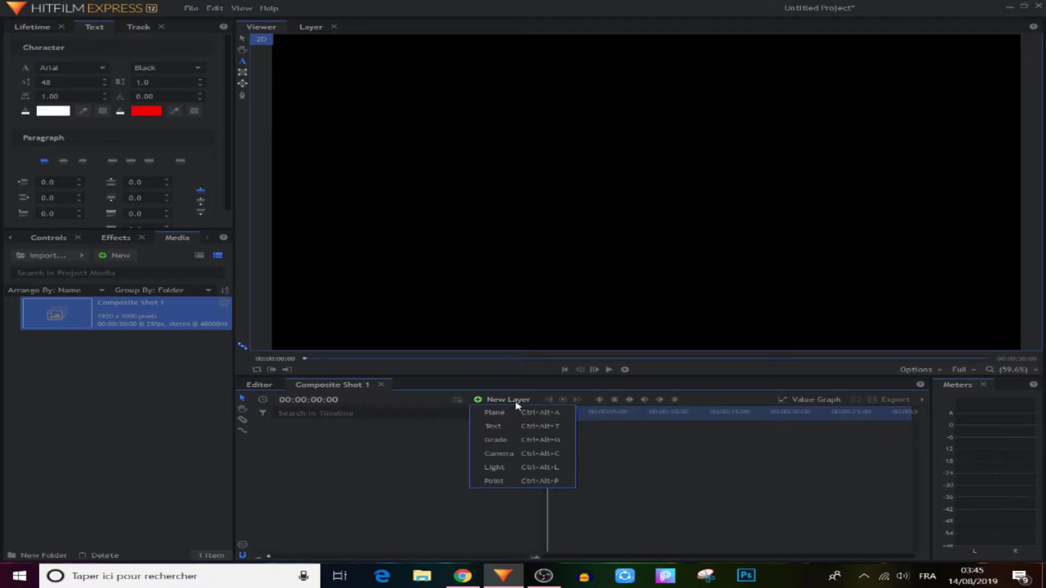
pyautogui.click(500, 428)
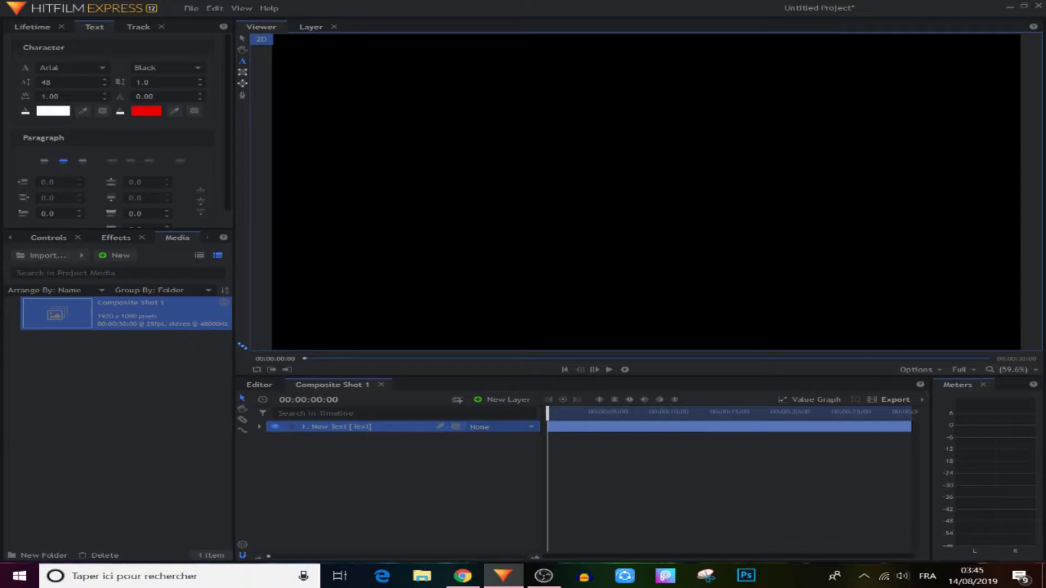
pyautogui.write('TECH')
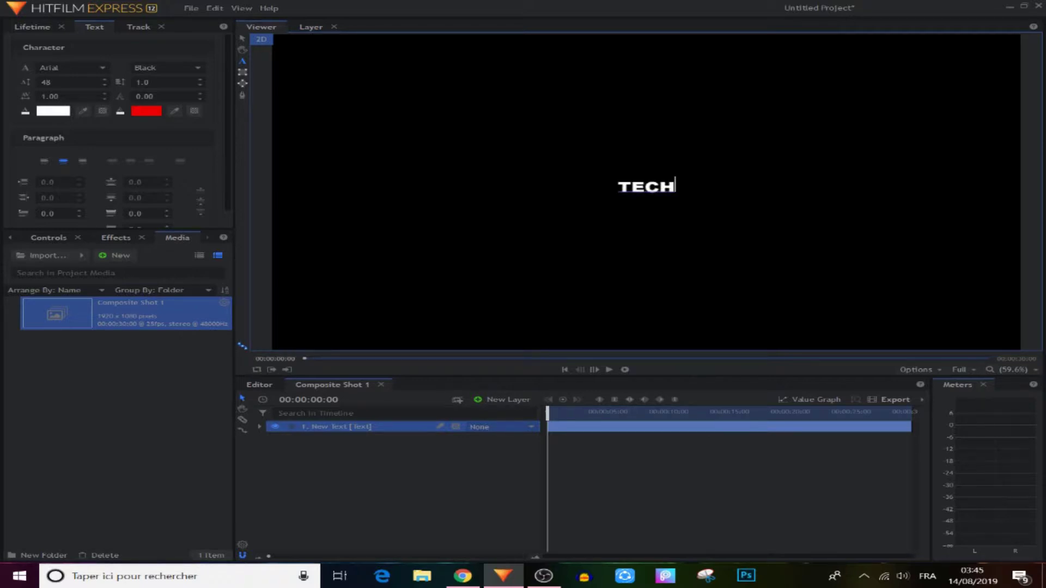
pyautogui.press('Escape')
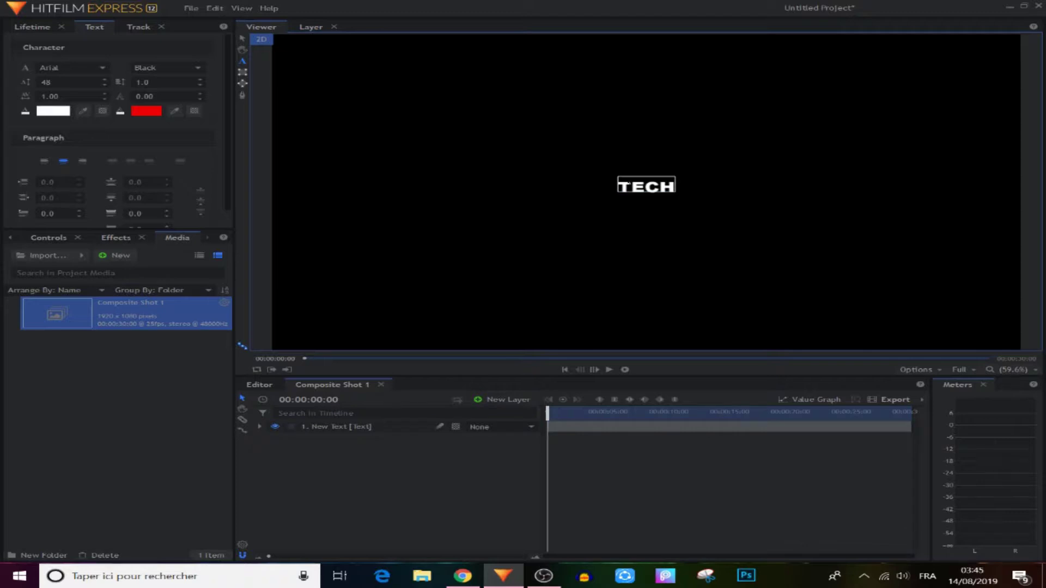
# Step: Set the TECH text's font size to 147 and its fill colour to orange (#ff5500)
pyautogui.moveTo(621, 187); pyautogui.dragTo(675, 187)
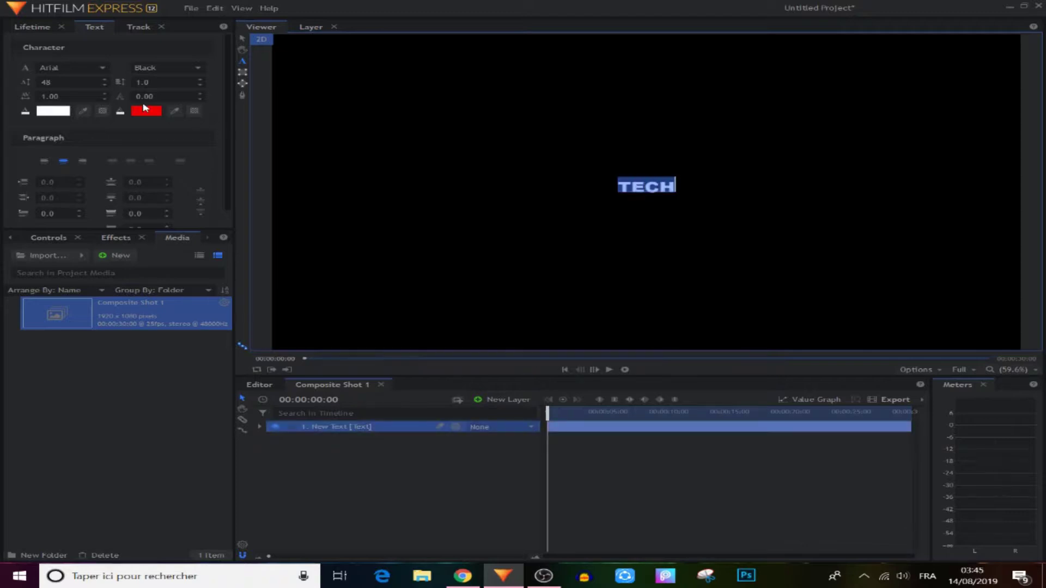
pyautogui.moveTo(41, 84); pyautogui.dragTo(95, 83)
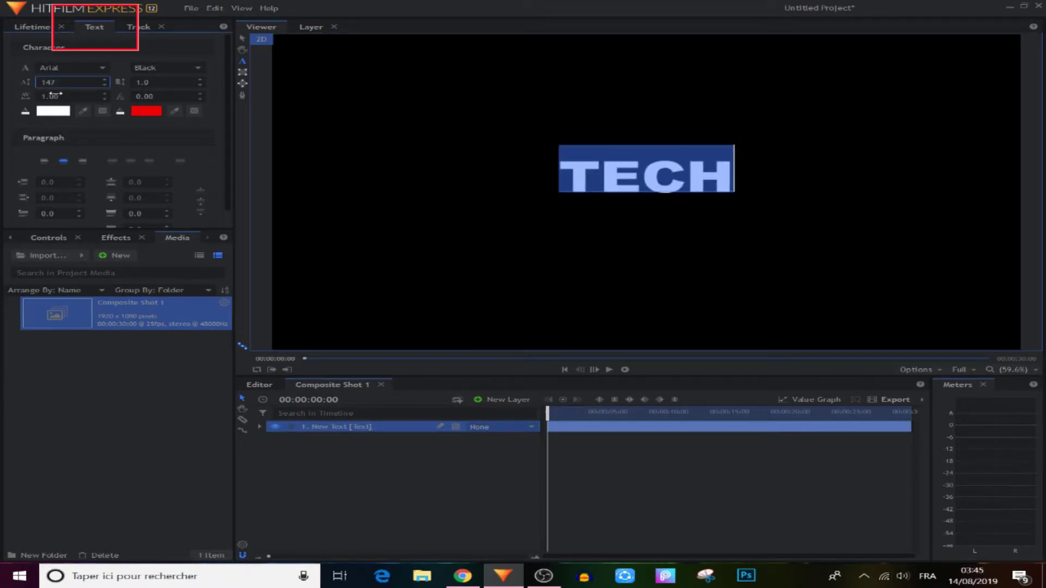
pyautogui.click(55, 111)
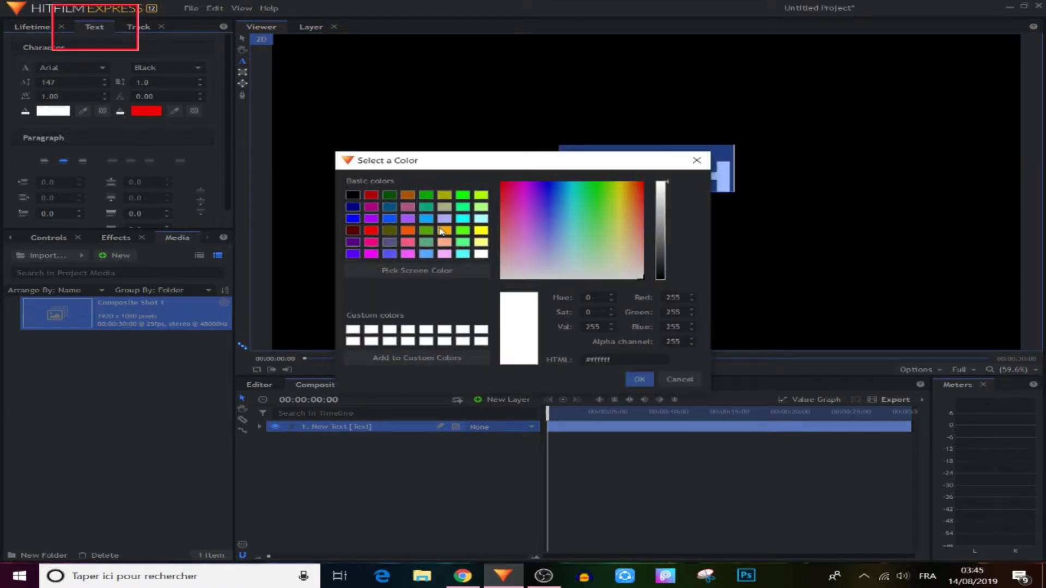
pyautogui.click(443, 231)
pyautogui.click(408, 231)
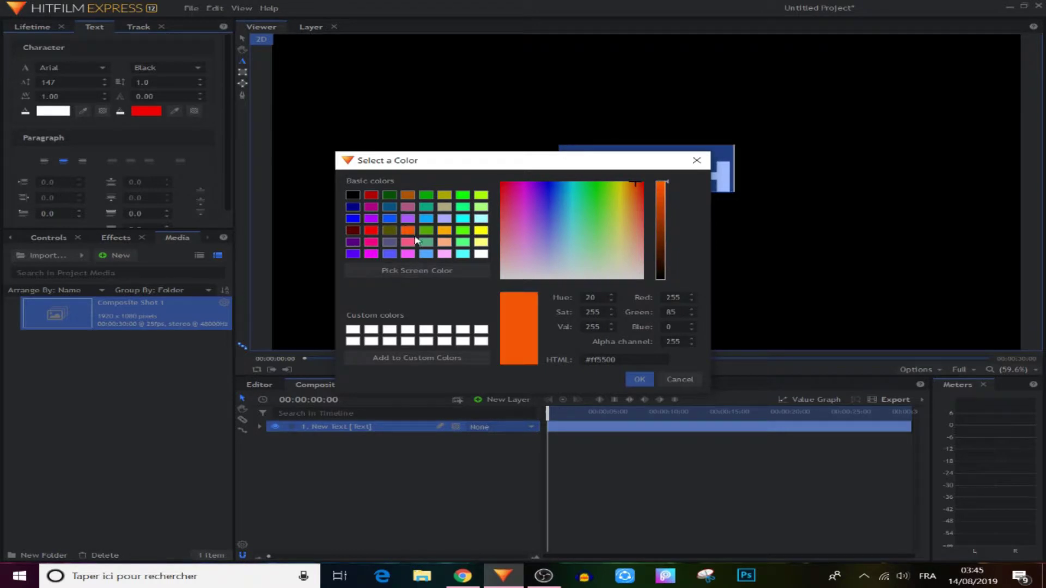
pyautogui.click(638, 379)
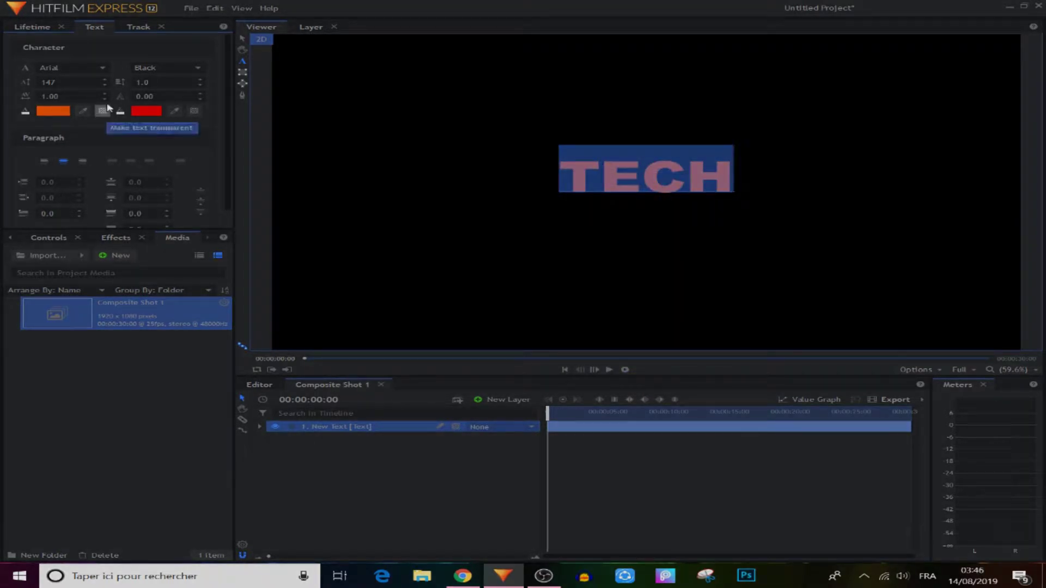
pyautogui.click(146, 111)
pyautogui.click(640, 379)
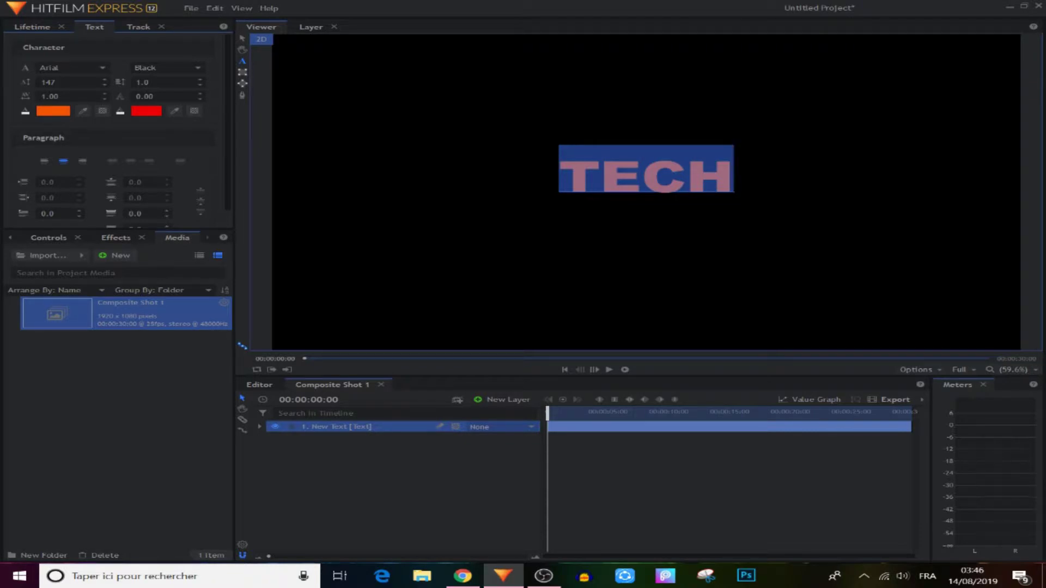
pyautogui.click(437, 461)
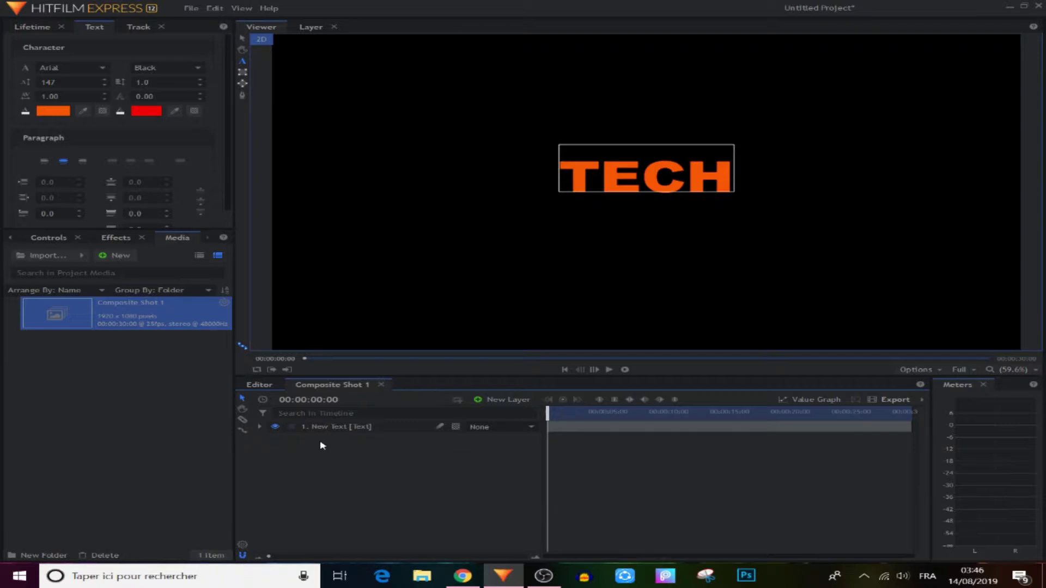
# Step: Duplicate the TECH text layer and move the copy horizontally to the right of the original
pyautogui.click(347, 430)
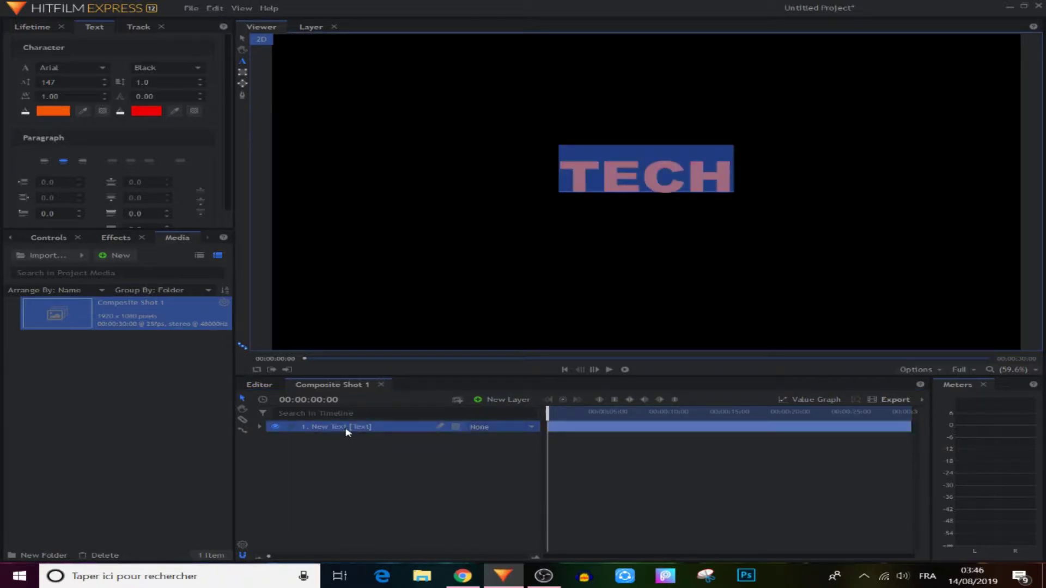
pyautogui.hotkey('ctrl', 'd')
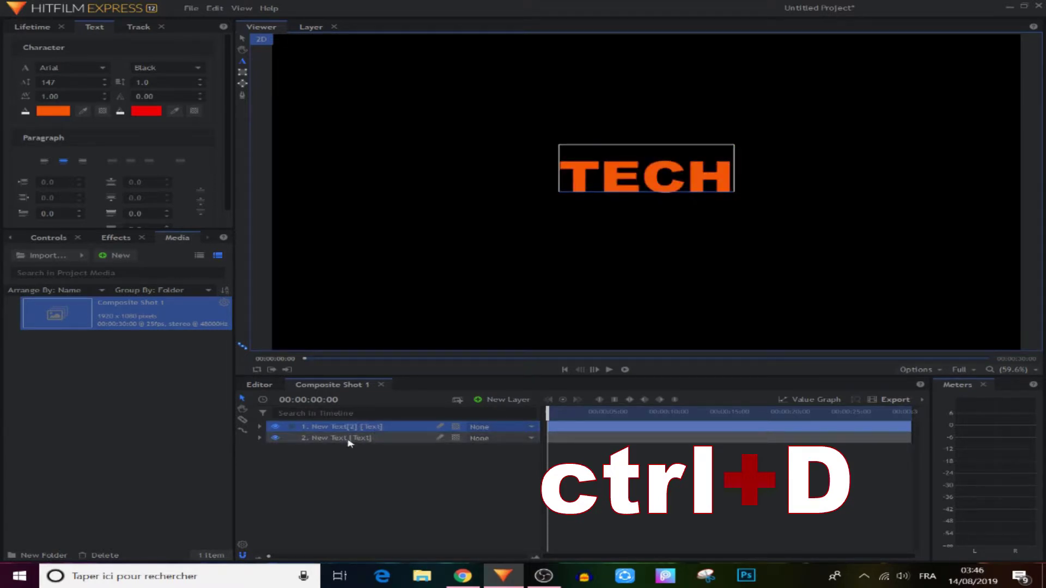
pyautogui.click(348, 440)
pyautogui.click(347, 431)
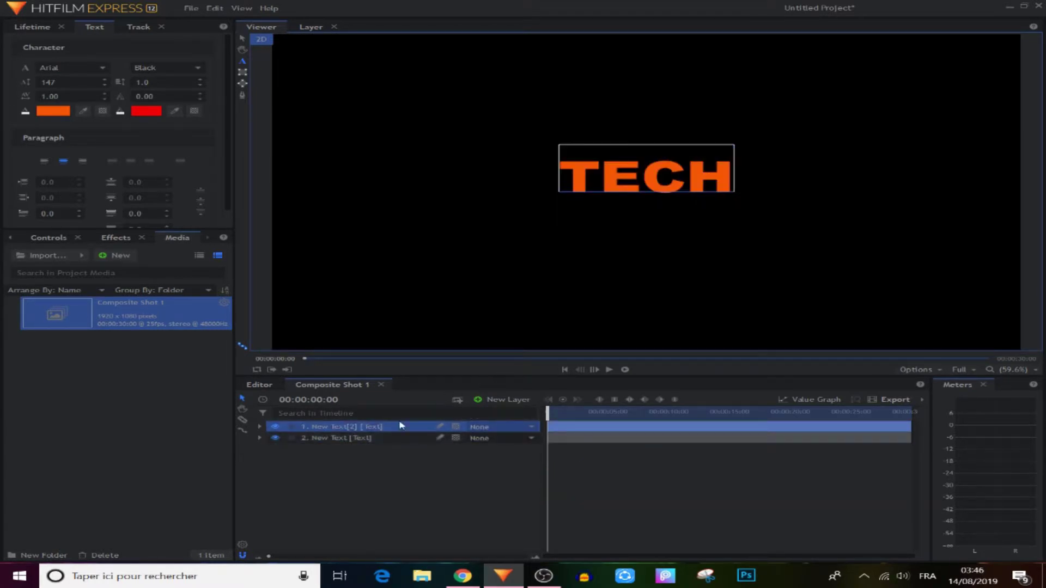
pyautogui.click(244, 39)
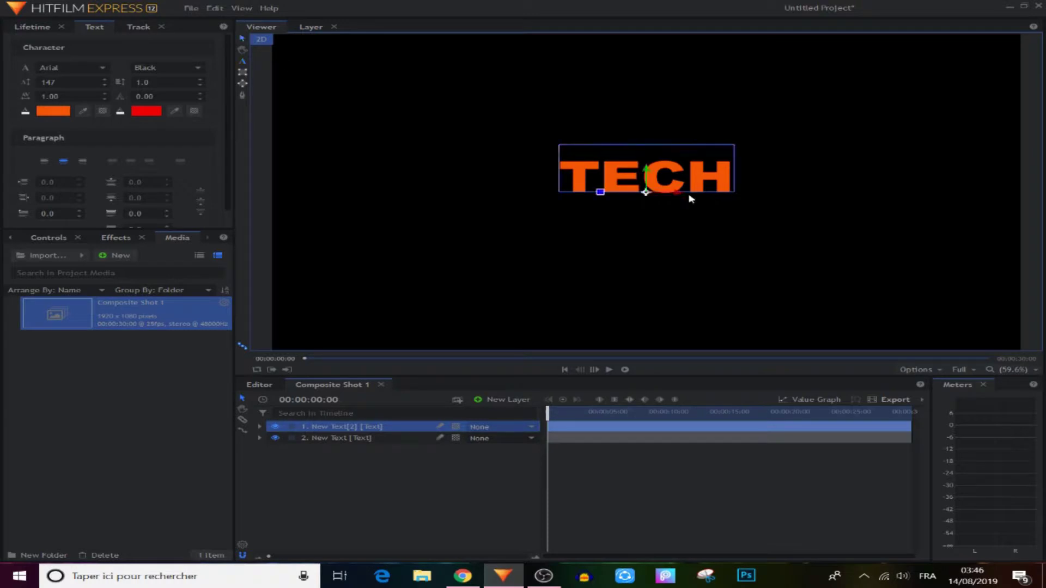
pyautogui.moveTo(680, 193); pyautogui.dragTo(839, 193)
# Step: Rename the original text layer as TEXT 1
pyautogui.rightClick(346, 439)
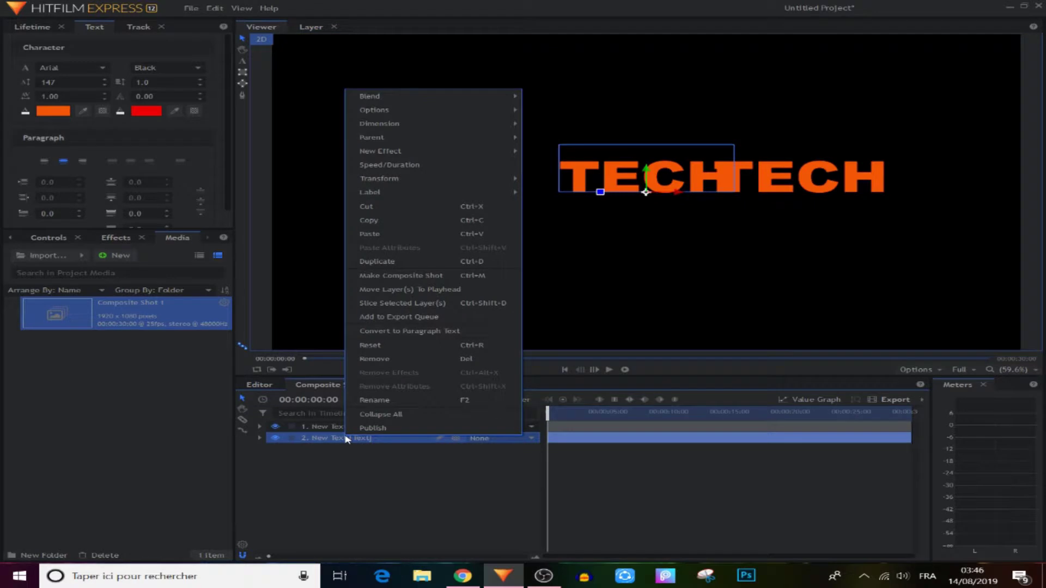
pyautogui.click(373, 401)
pyautogui.write('TEX')
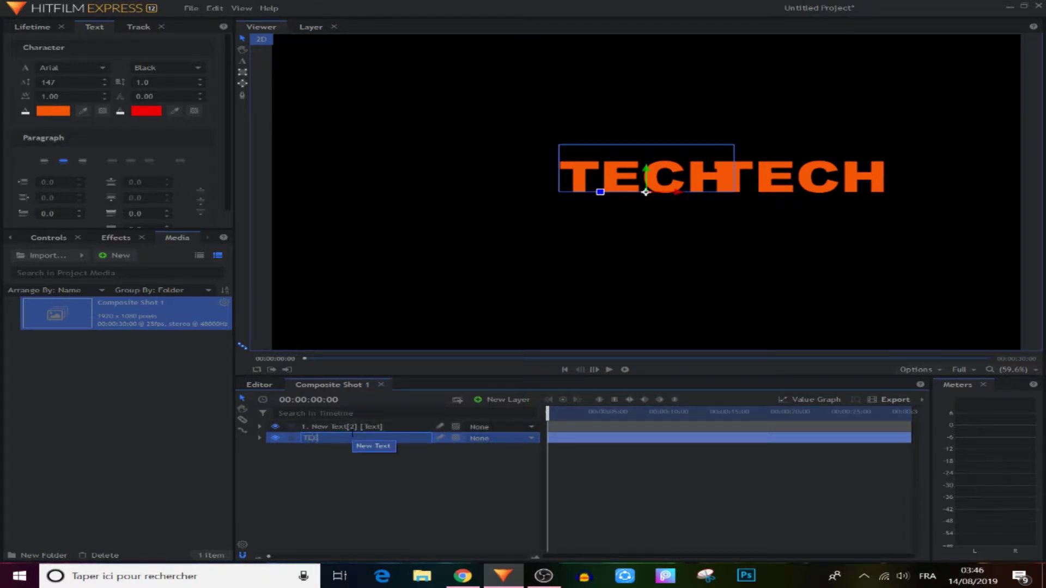
pyautogui.write('T 1')
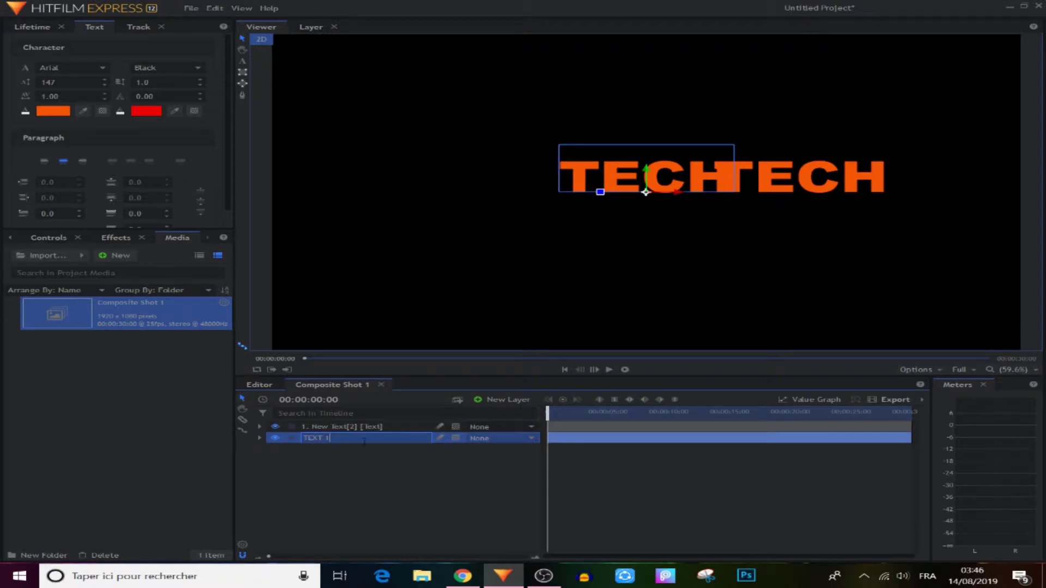
# Step: Rename the duplicated text layer as TEXT 2
pyautogui.click(351, 427)
pyautogui.rightClick(350, 427)
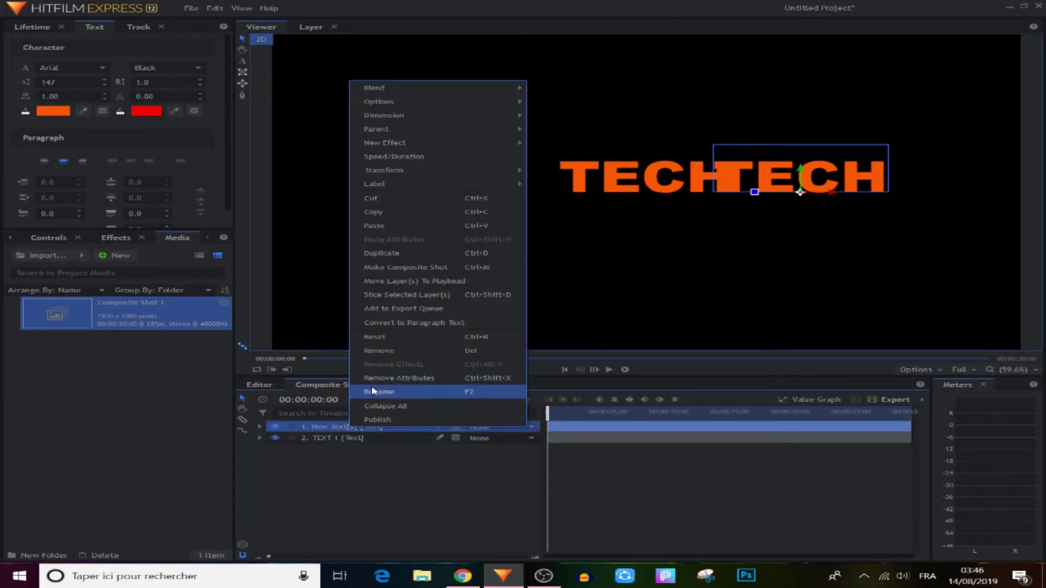
pyautogui.click(374, 391)
pyautogui.write('TE')
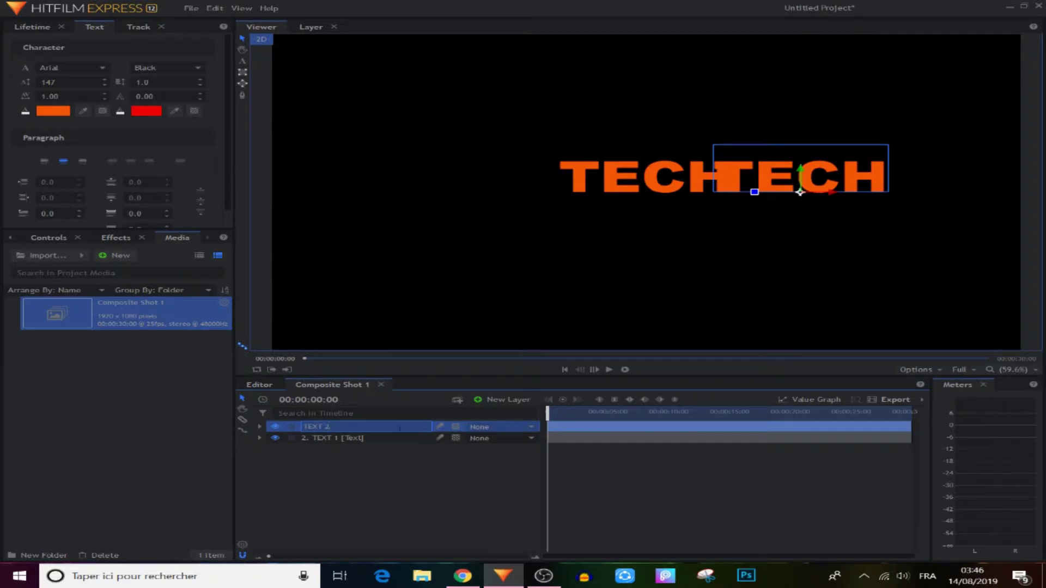
pyautogui.write('XT 2')
pyautogui.click(375, 469)
# Step: Shift TEXT 1 and TEXT 2 to the left so the two words sit side by side with a small gap
pyautogui.click(358, 439)
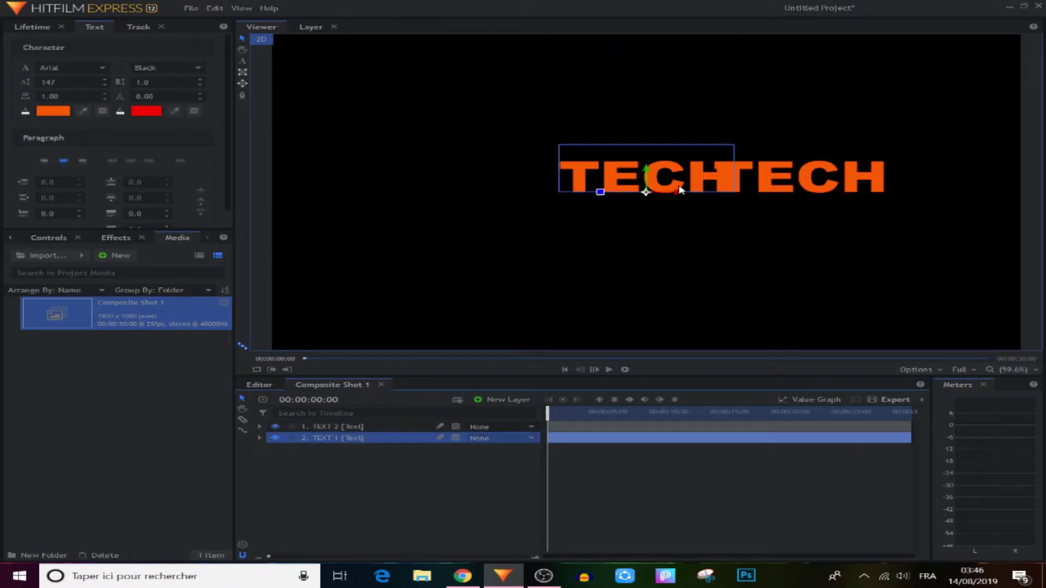
pyautogui.moveTo(680, 190); pyautogui.dragTo(572, 199)
pyautogui.click(795, 182)
pyautogui.moveTo(817, 195); pyautogui.dragTo(766, 196)
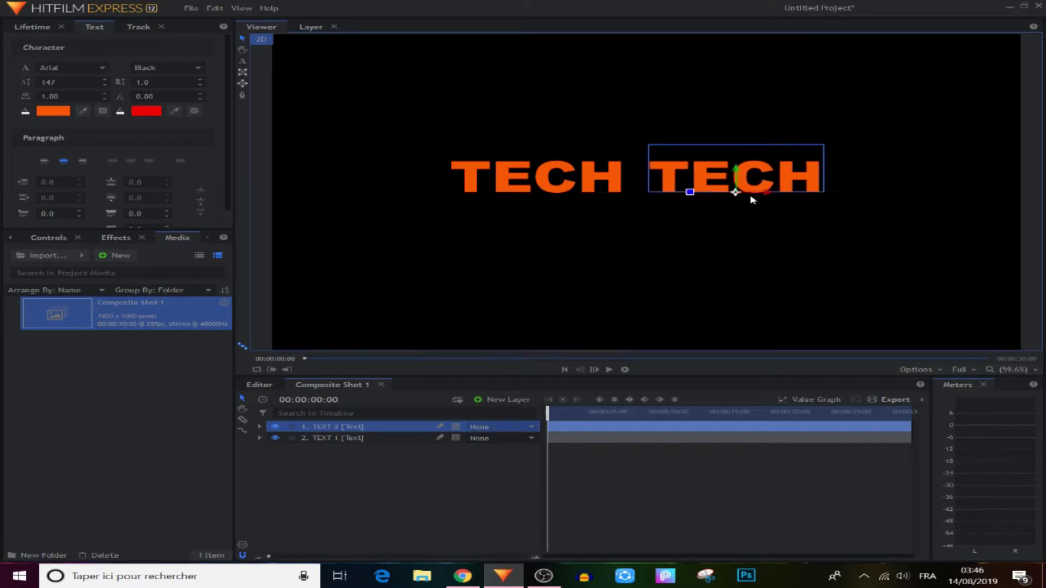
# Step: Replace the wording of the TEXT 2 layer with IDEAS
pyautogui.click(243, 61)
pyautogui.moveTo(820, 172); pyautogui.dragTo(664, 174)
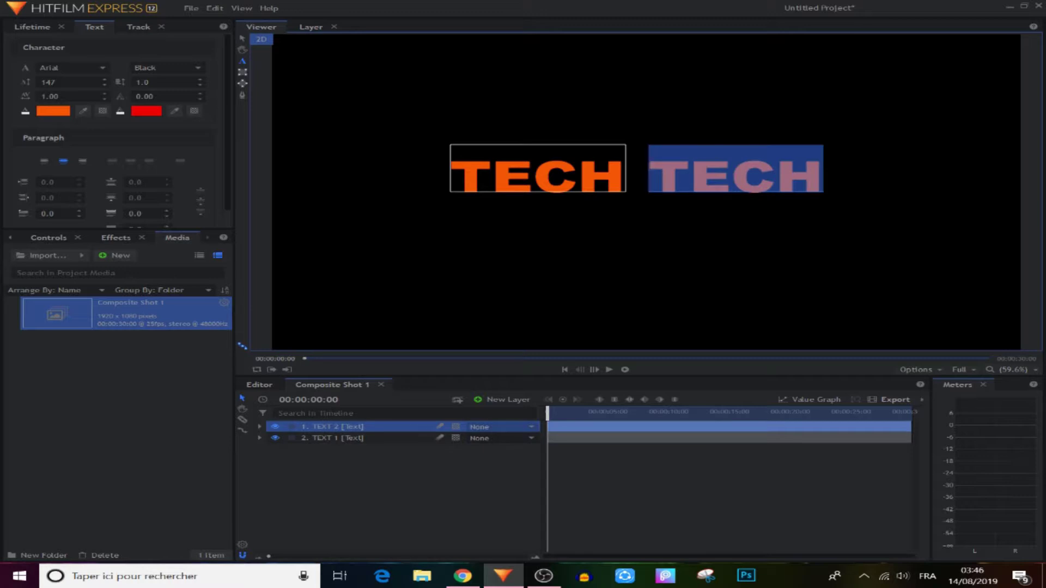
pyautogui.write('T')
pyautogui.press('BackSpace')
pyautogui.write('I')
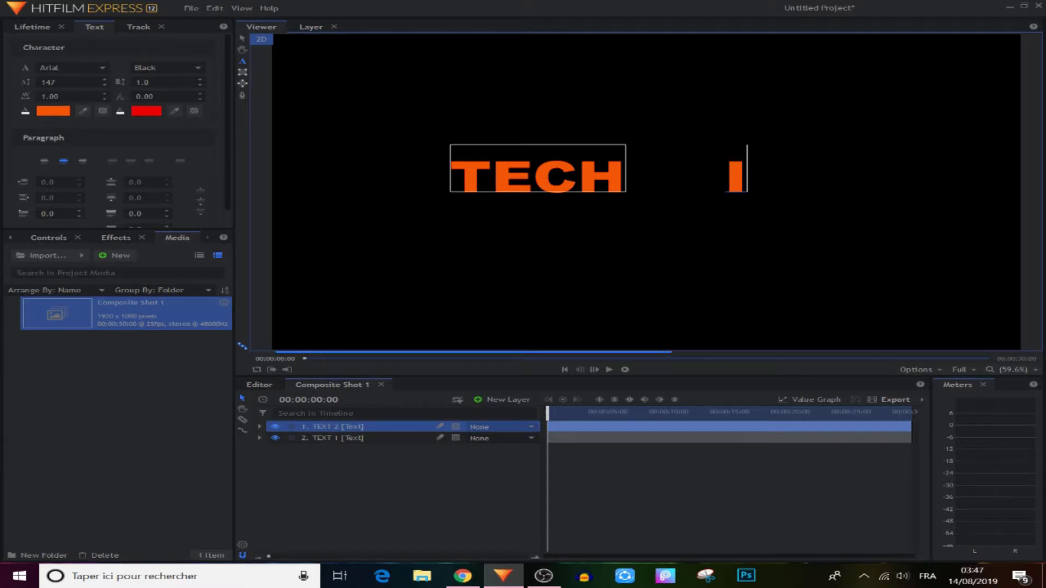
pyautogui.write('DEAS')
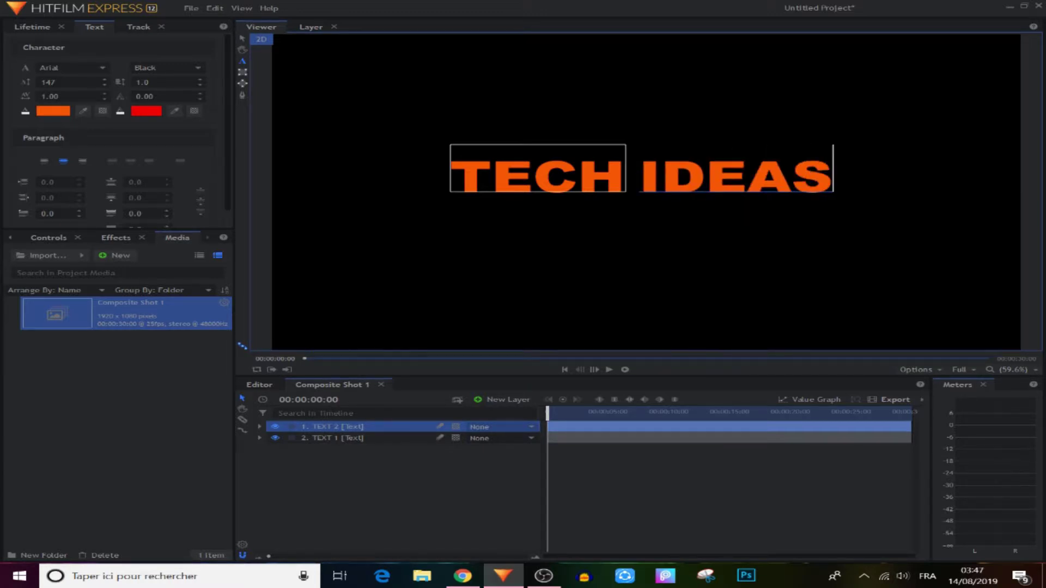
# Step: Change the fill colour of the word IDEAS to bright yellow
pyautogui.click(787, 196)
pyautogui.moveTo(827, 166); pyautogui.dragTo(641, 172)
pyautogui.click(69, 109)
pyautogui.click(53, 111)
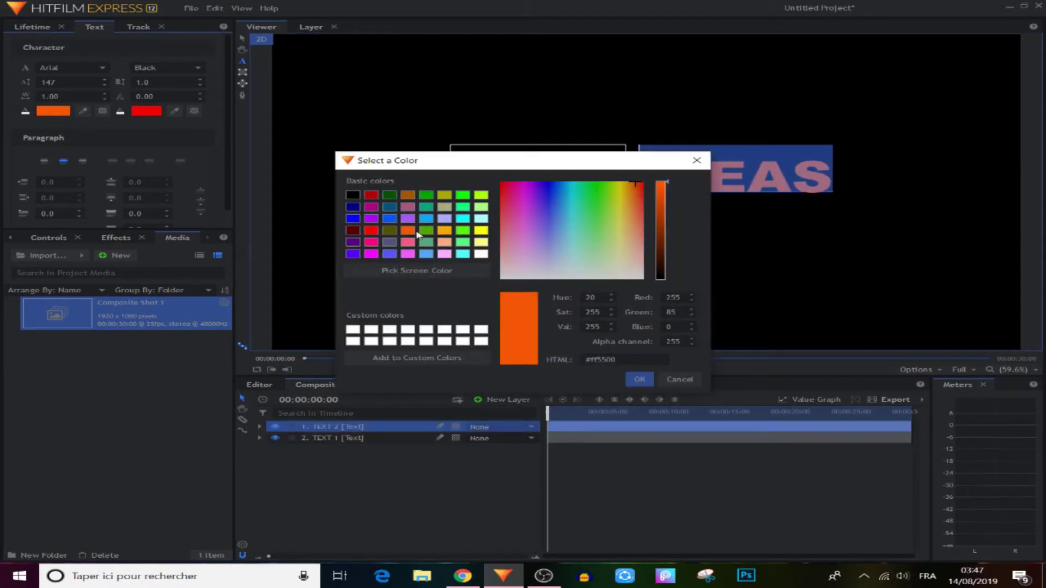
pyautogui.click(482, 230)
pyautogui.click(640, 380)
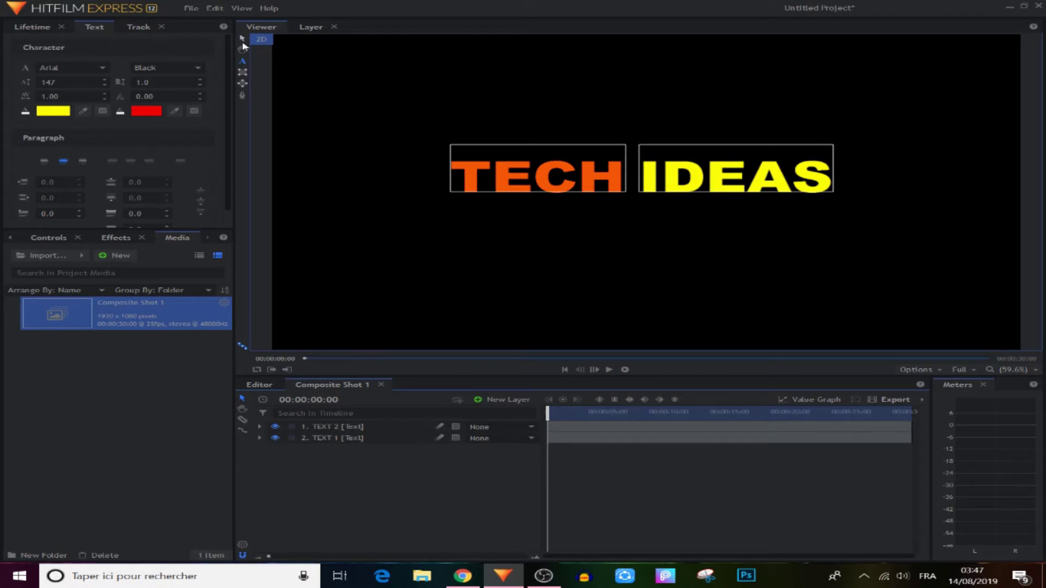
# Step: Move the words TECH and IDEAS slightly downward by the same amount so they stay aligned on one line
pyautogui.click(242, 39)
pyautogui.click(540, 177)
pyautogui.moveTo(538, 169); pyautogui.dragTo(539, 181)
pyautogui.click(715, 178)
pyautogui.moveTo(737, 169); pyautogui.dragTo(739, 181)
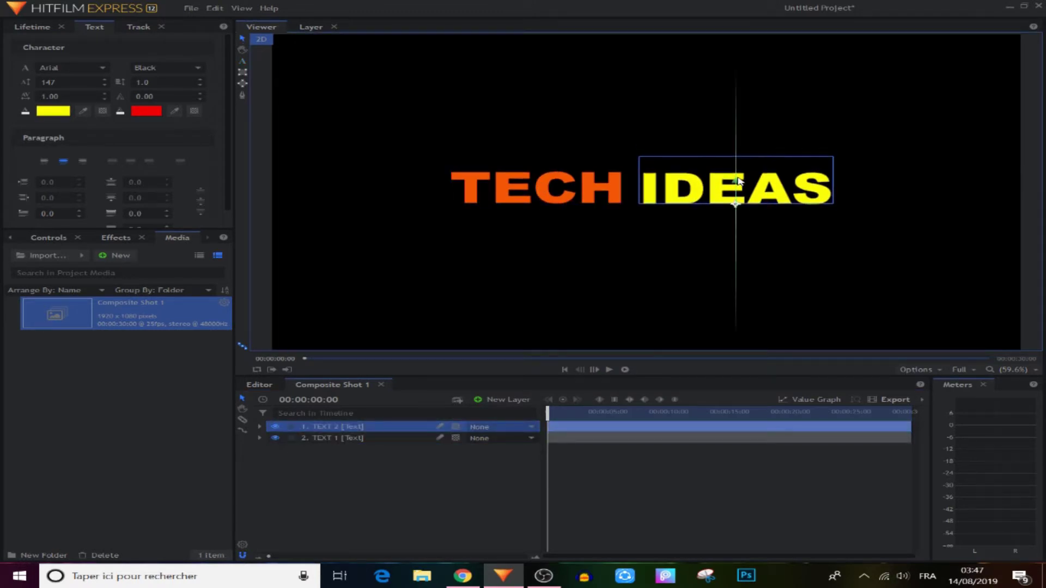
pyautogui.click(416, 492)
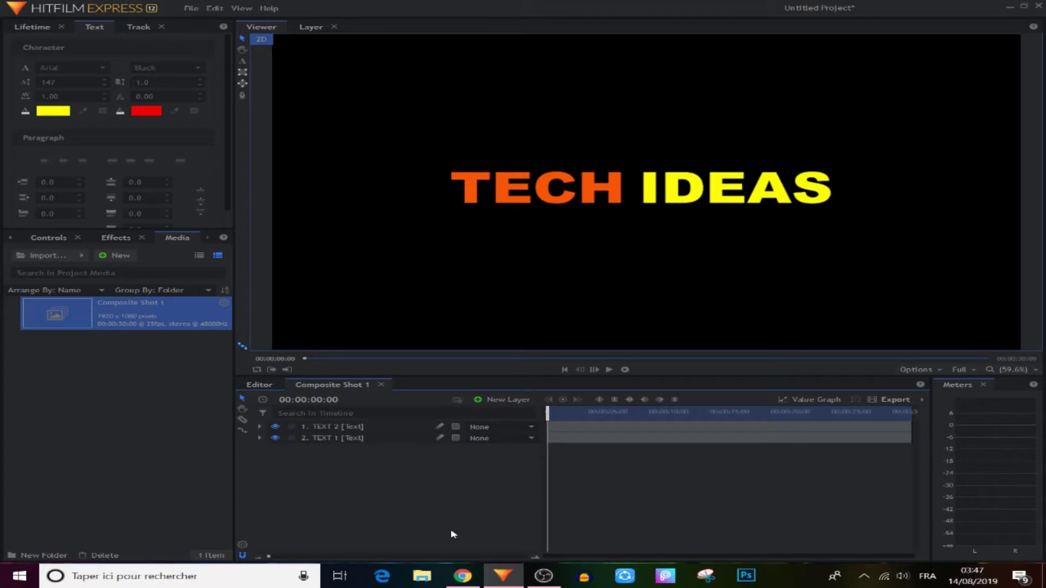
# Step: Keyframe TEXT 1's position at 0 seconds with X at about -1191, placing TECH outside the frame's left edge
pyautogui.click(315, 439)
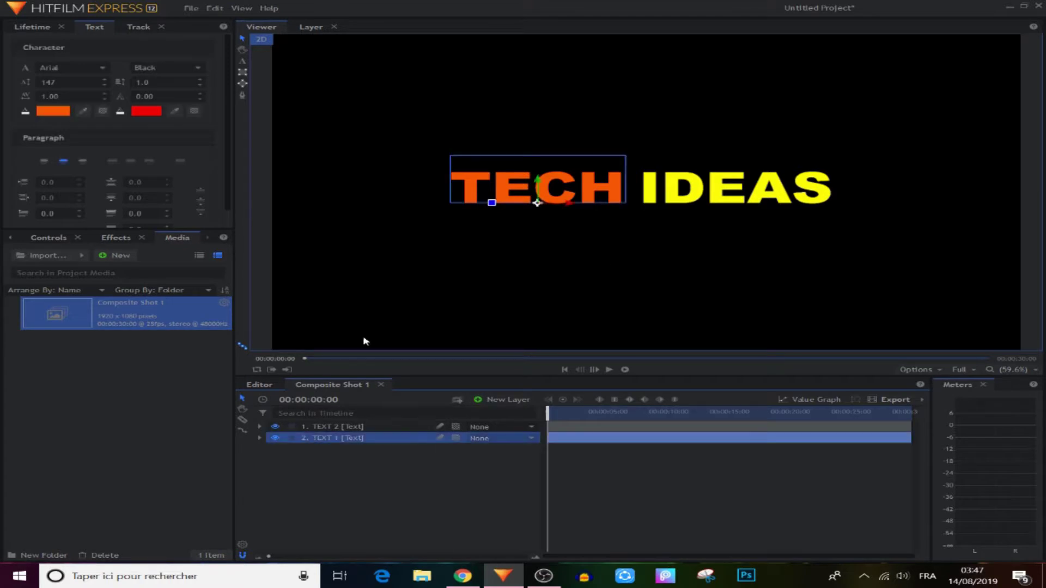
pyautogui.click(260, 439)
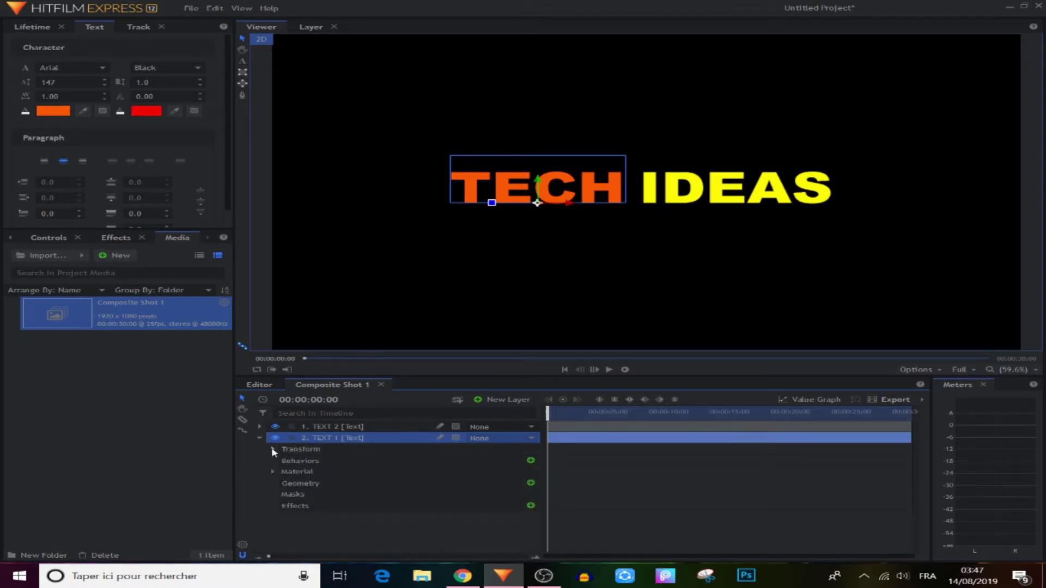
pyautogui.click(273, 449)
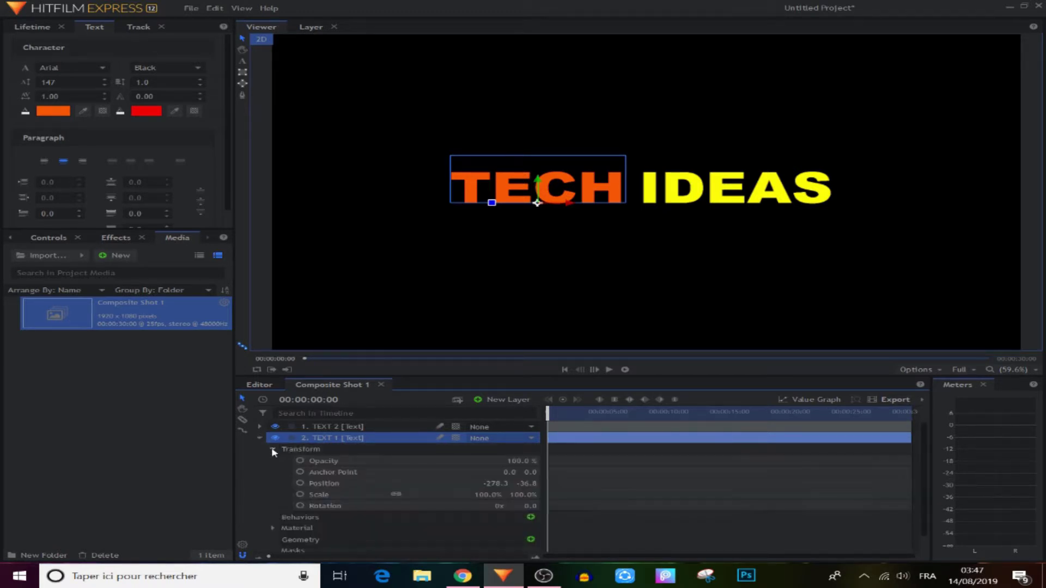
pyautogui.click(299, 483)
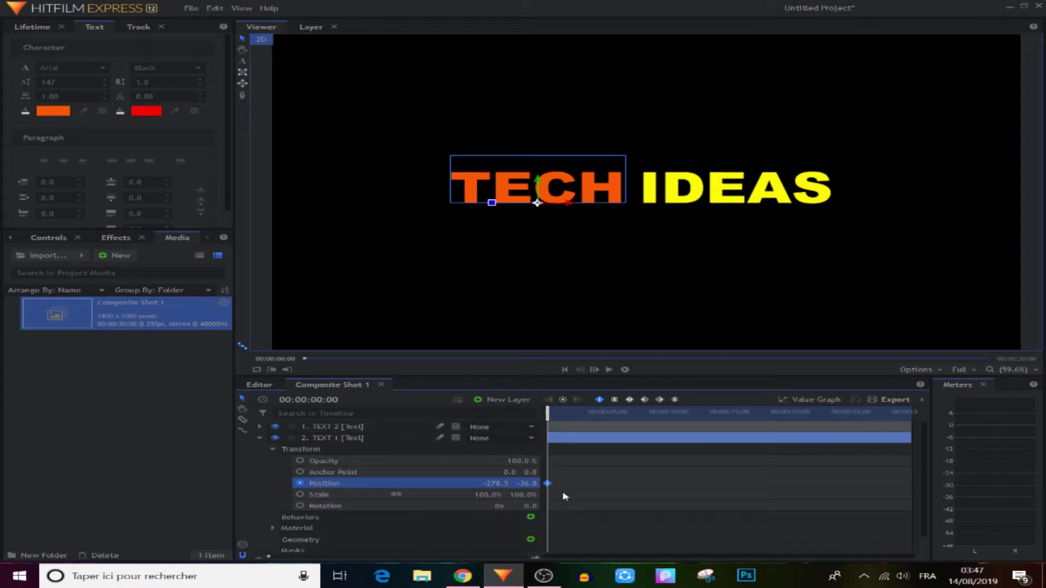
pyautogui.moveTo(497, 487); pyautogui.dragTo(3, 486)
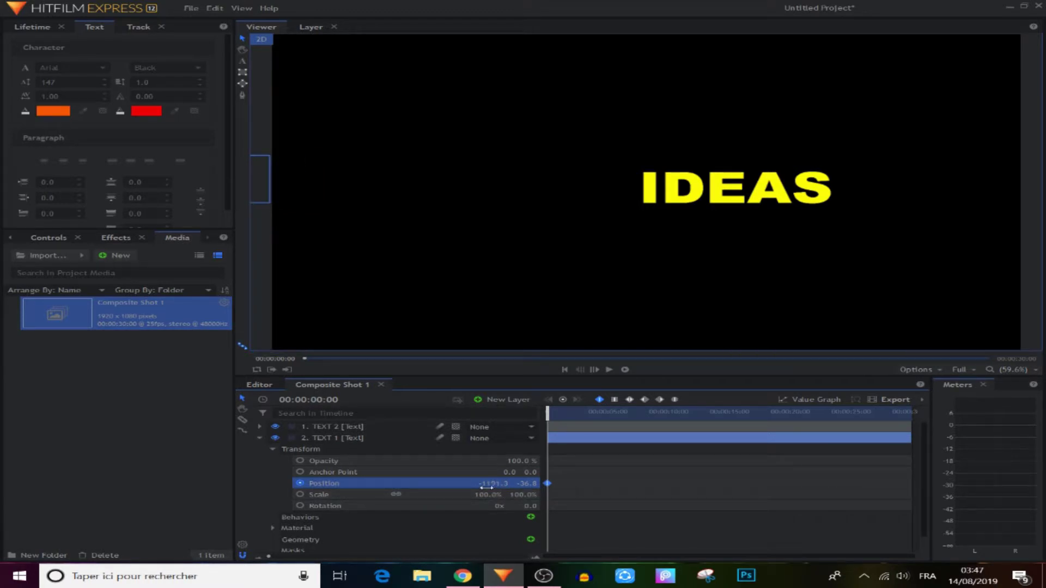
# Step: At 00:00:01:00, keyframe TEXT 1's X position at about -263 so TECH sits beside IDEAS
pyautogui.click(557, 412)
pyautogui.moveTo(557, 416); pyautogui.dragTo(566, 419)
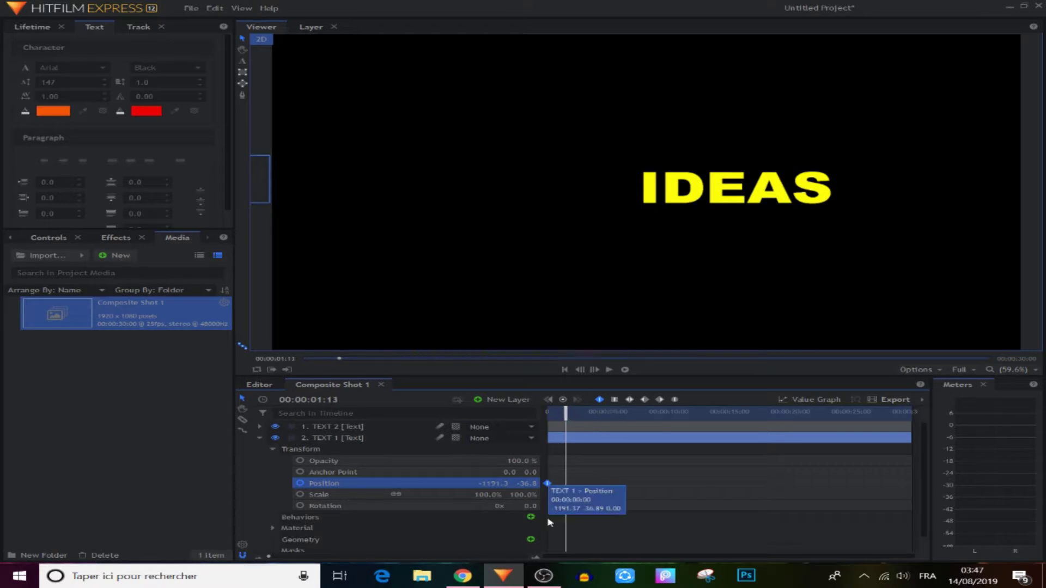
pyautogui.click(535, 558)
pyautogui.click(535, 557)
pyautogui.click(535, 557)
pyautogui.moveTo(615, 426); pyautogui.dragTo(586, 429)
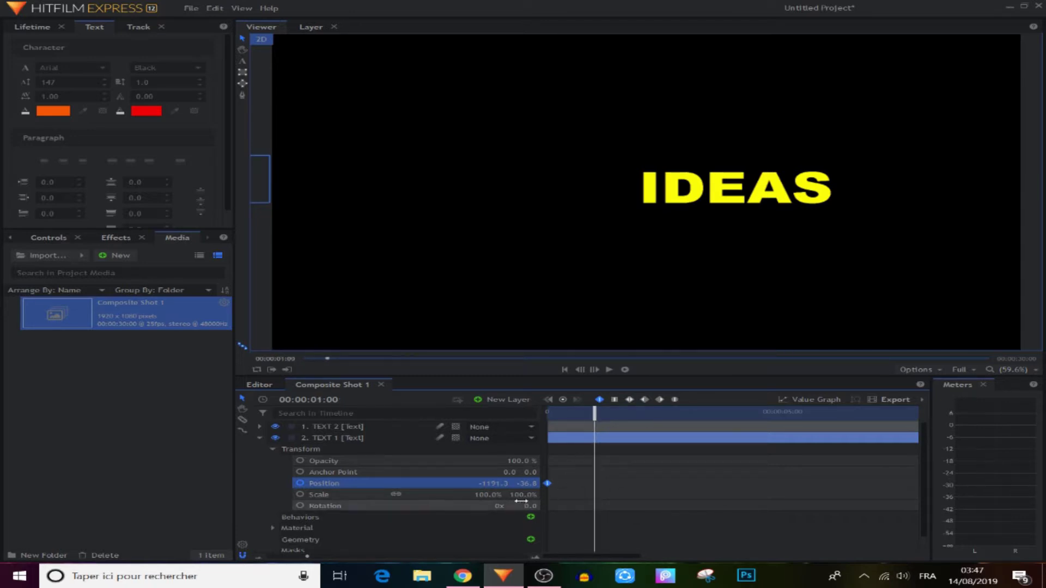
pyautogui.moveTo(493, 483); pyautogui.dragTo(548, 483)
# Step: Apply smooth, eased interpolation to both position keyframes of TEXT 1
pyautogui.moveTo(682, 462); pyautogui.dragTo(538, 512)
pyautogui.click(675, 400)
pyautogui.click(628, 474)
# Step: Play the animation of TECH sliding in from the start, then return the playhead to 0 seconds
pyautogui.moveTo(594, 415); pyautogui.dragTo(538, 424)
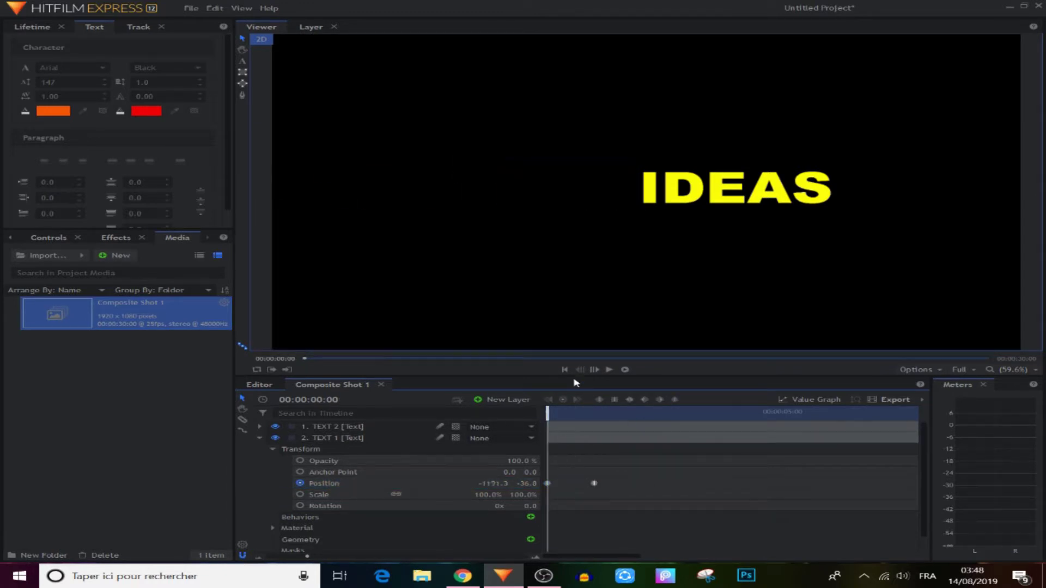
pyautogui.click(608, 373)
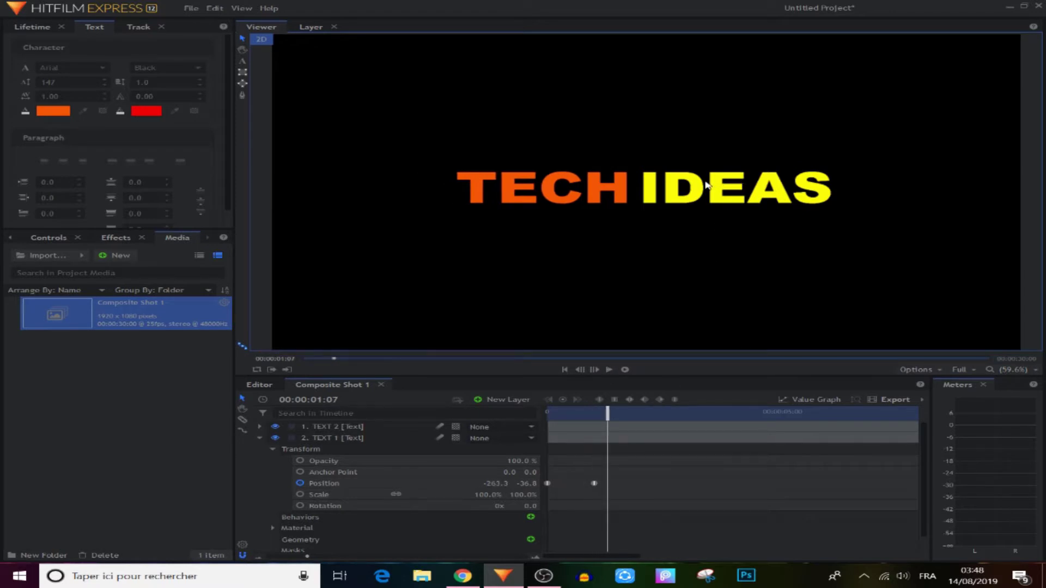
pyautogui.moveTo(608, 416); pyautogui.dragTo(479, 435)
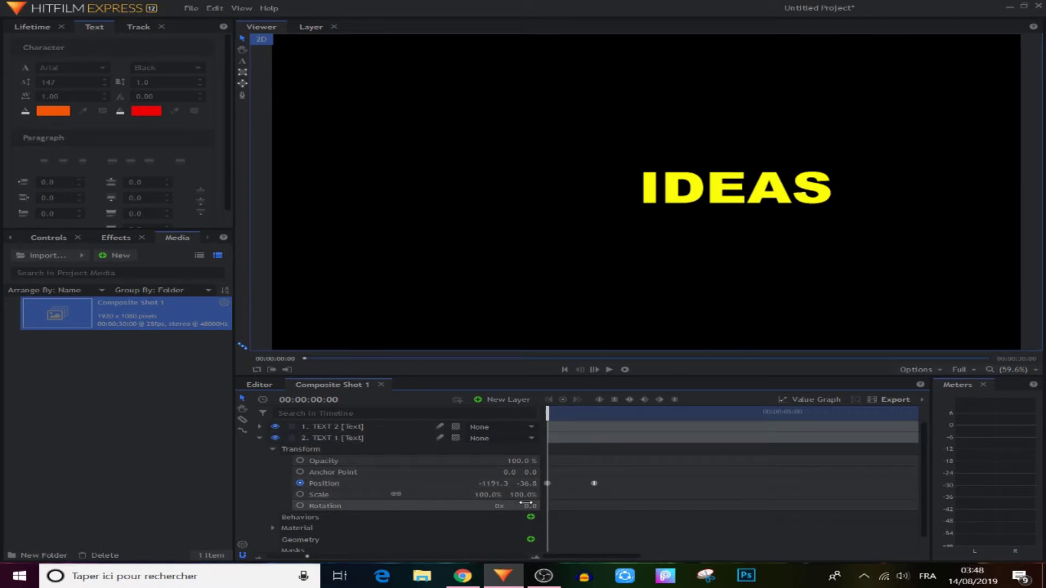
# Step: Keyframe TEXT 2's position at 0 seconds with Y at about -716, placing IDEAS below the frame
pyautogui.click(260, 439)
pyautogui.click(321, 438)
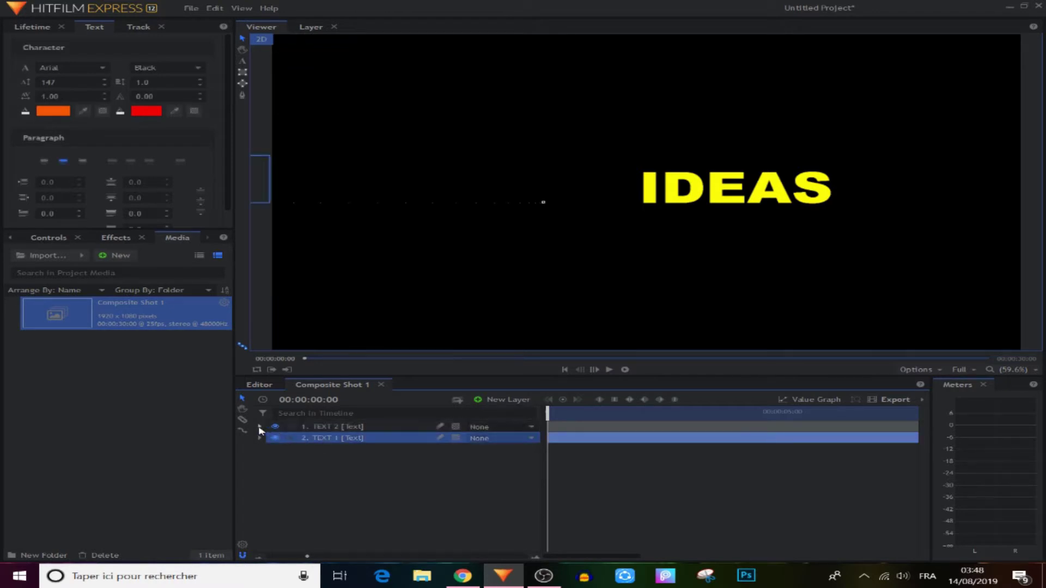
pyautogui.click(260, 427)
pyautogui.click(321, 426)
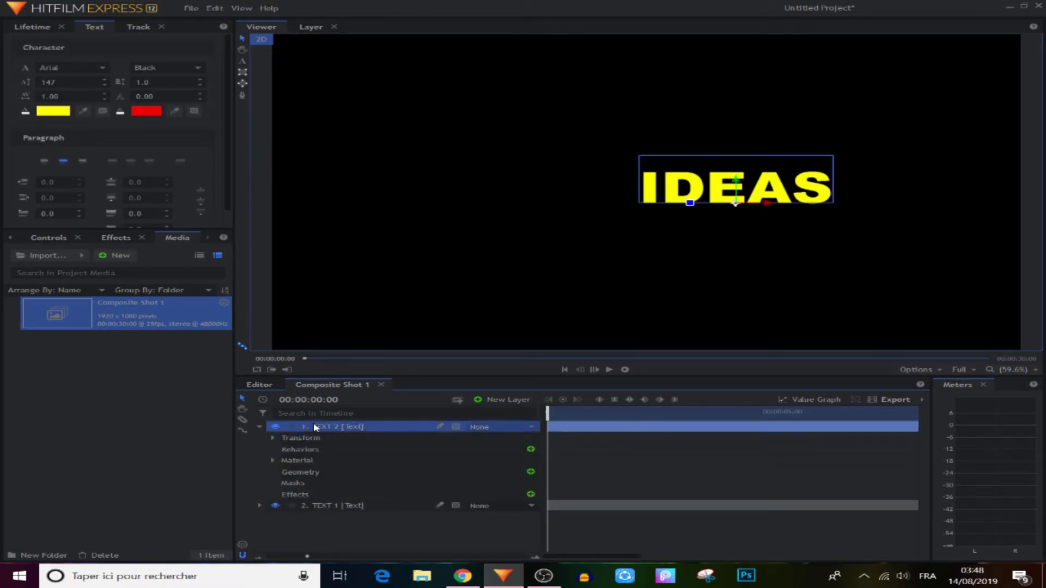
pyautogui.click(271, 439)
pyautogui.click(300, 472)
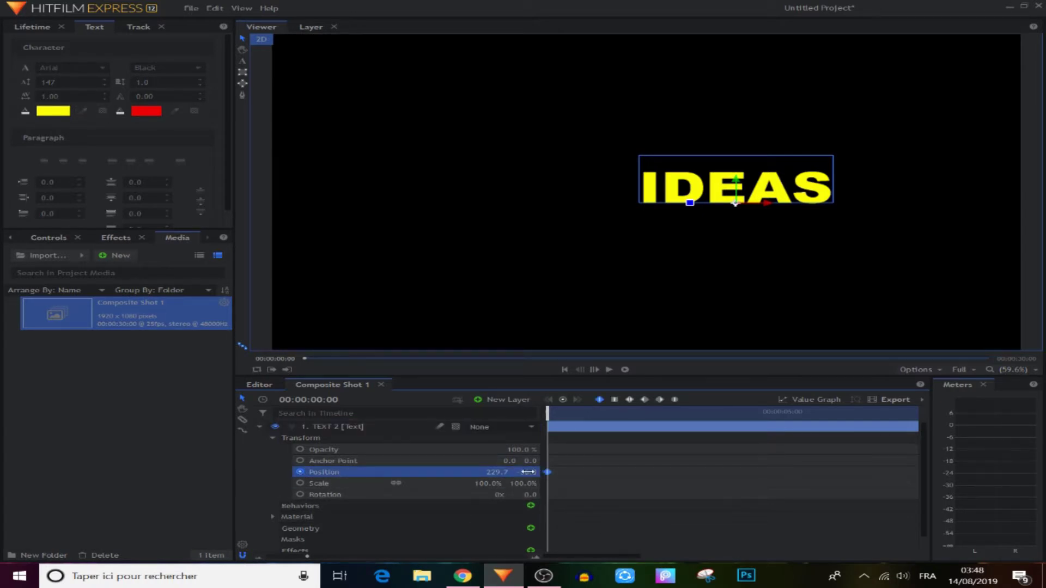
pyautogui.moveTo(526, 472); pyautogui.dragTo(204, 472)
pyautogui.moveTo(365, 472); pyautogui.dragTo(342, 472)
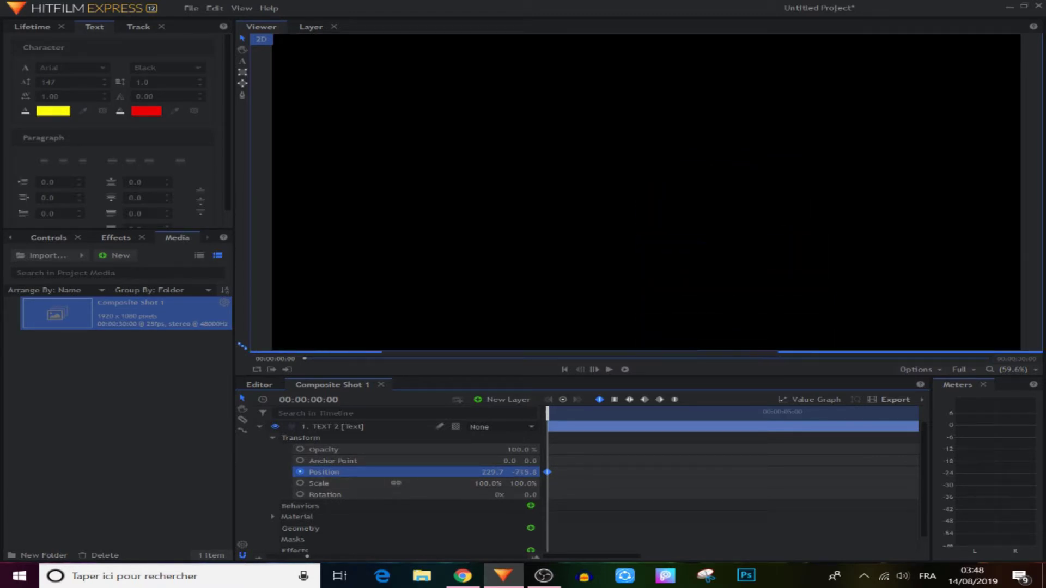
# Step: At 00:00:01:00, keyframe TEXT 2's Y position at about -38 and smooth both of its position keyframes
pyautogui.moveTo(548, 414); pyautogui.dragTo(596, 430)
pyautogui.moveTo(527, 467); pyautogui.dragTo(706, 517)
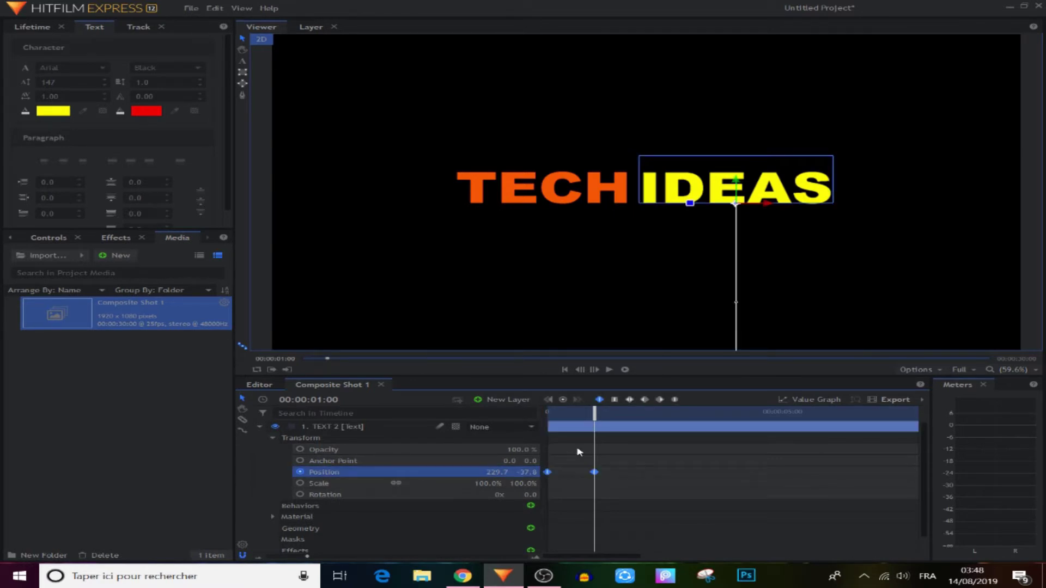
pyautogui.click(647, 461)
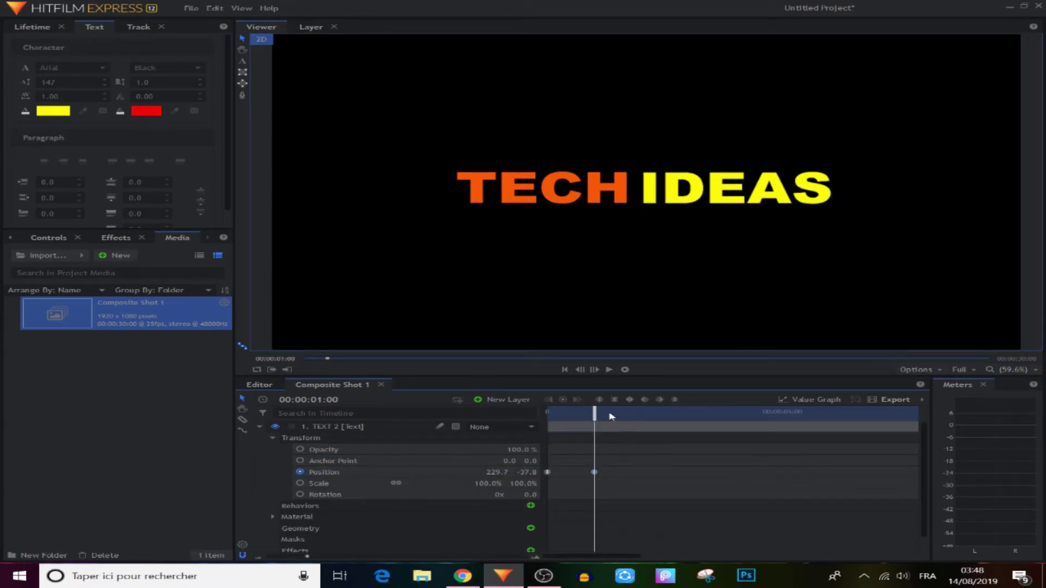
# Step: Play both words' entrance from the beginning and return the playhead to 0 seconds
pyautogui.click(564, 370)
pyautogui.click(609, 370)
pyautogui.click(611, 371)
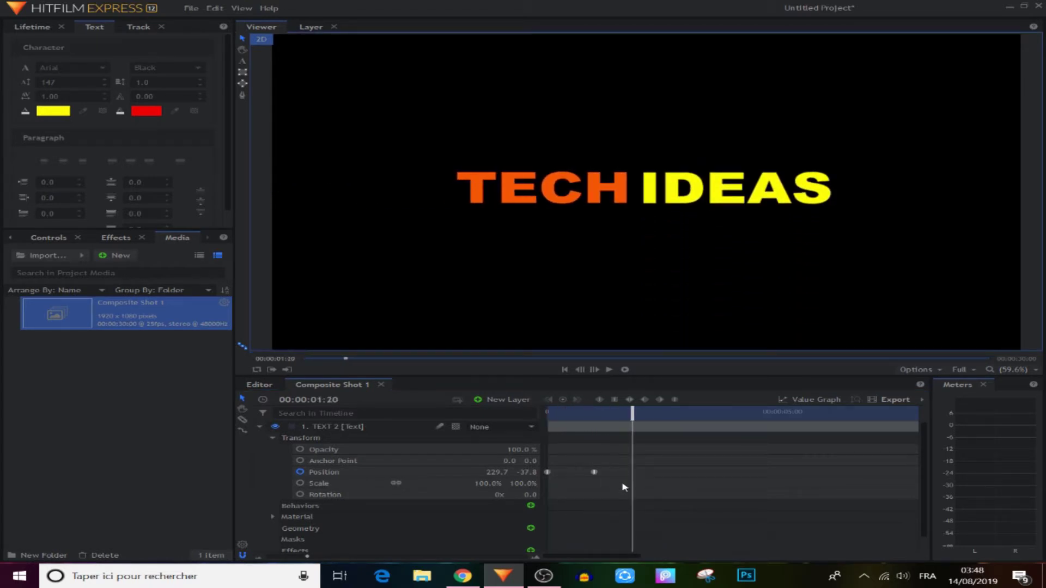
pyautogui.moveTo(632, 414); pyautogui.dragTo(548, 414)
# Step: Keyframe TEXT 2's rotation at 0 at the start and at 1 full revolution at 00:00:01:00
pyautogui.click(309, 428)
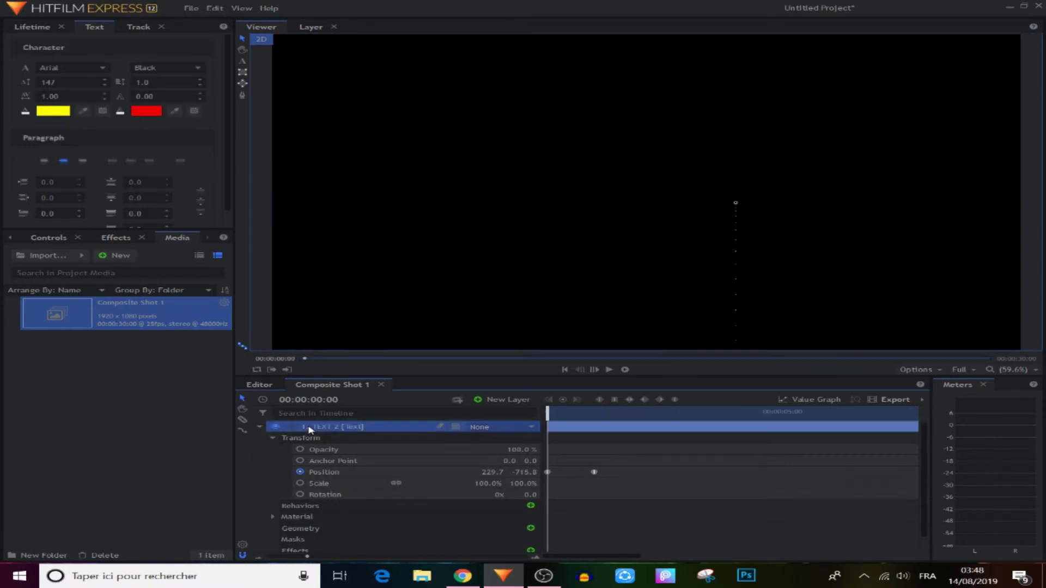
pyautogui.click(300, 496)
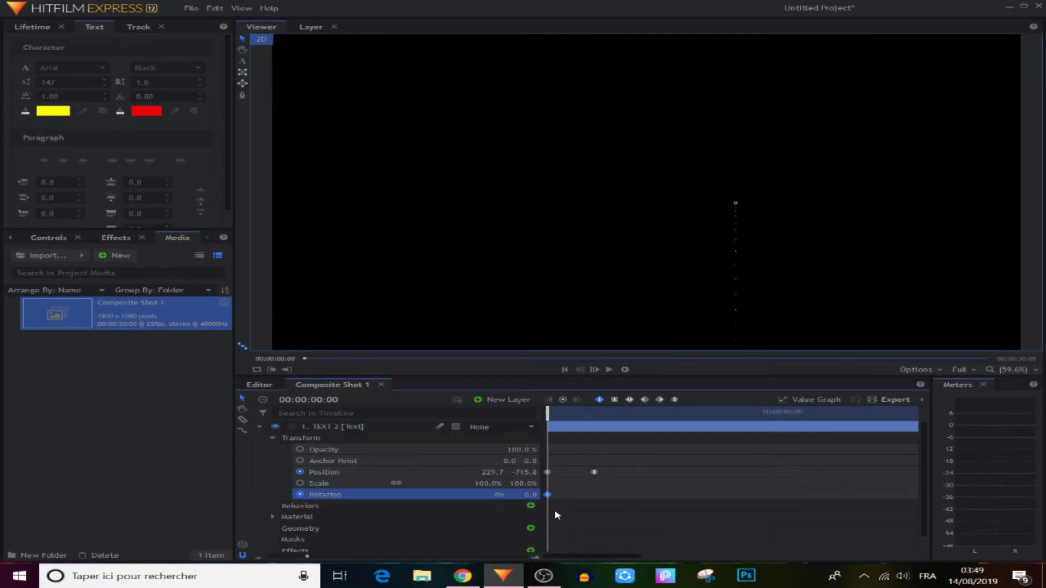
pyautogui.click(594, 471)
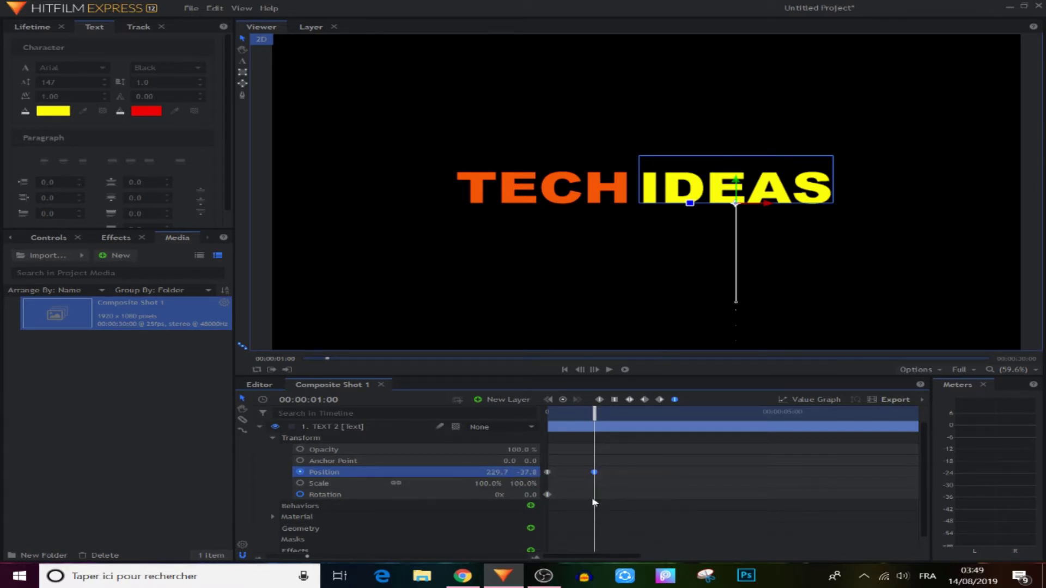
pyautogui.click(500, 494)
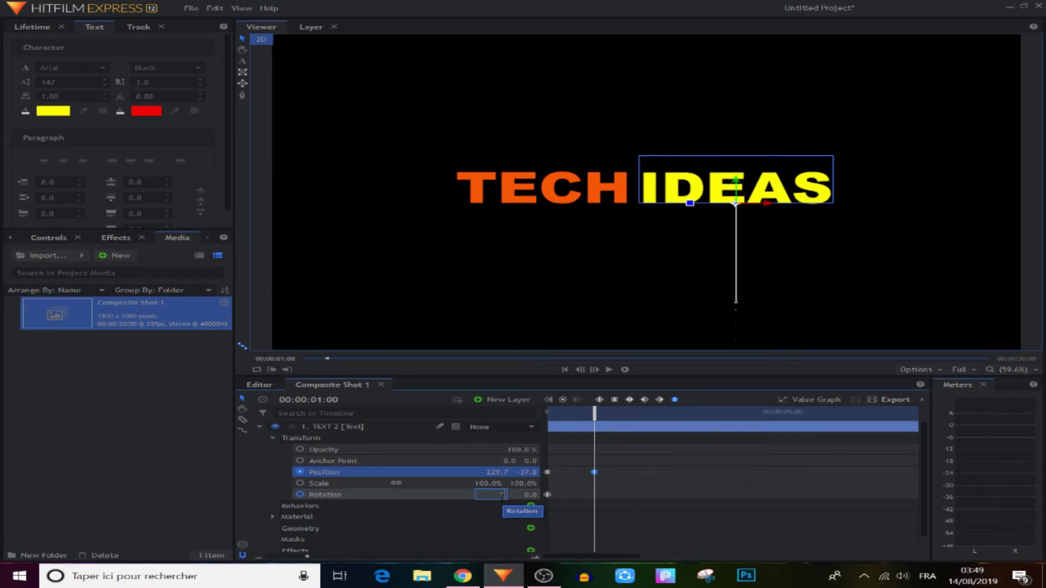
pyautogui.click(501, 494)
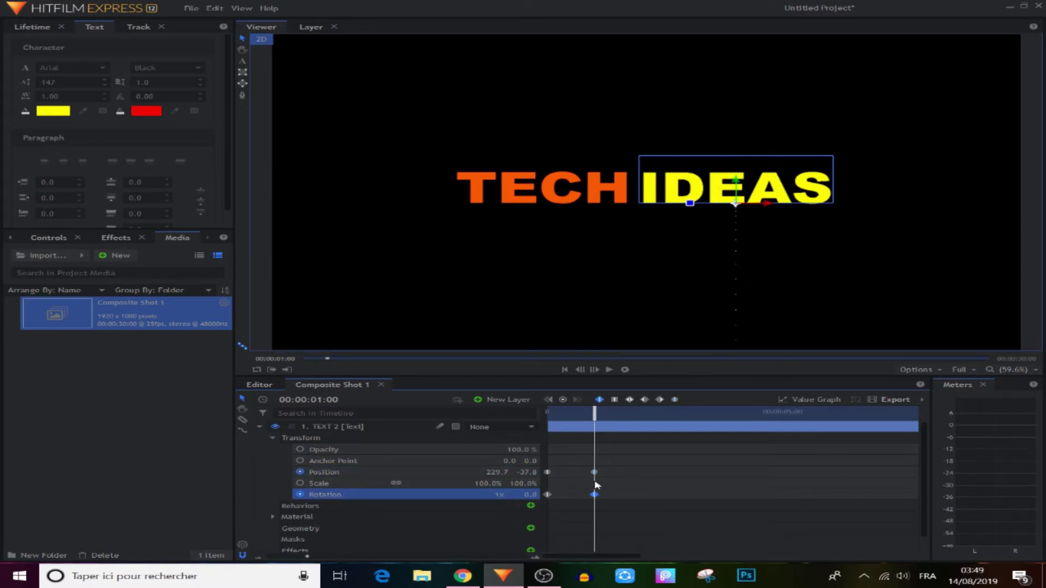
# Step: Apply smooth, eased interpolation to both rotation keyframes of TEXT 2
pyautogui.moveTo(634, 483); pyautogui.dragTo(546, 515)
pyautogui.click(611, 500)
pyautogui.click(679, 402)
pyautogui.click(608, 432)
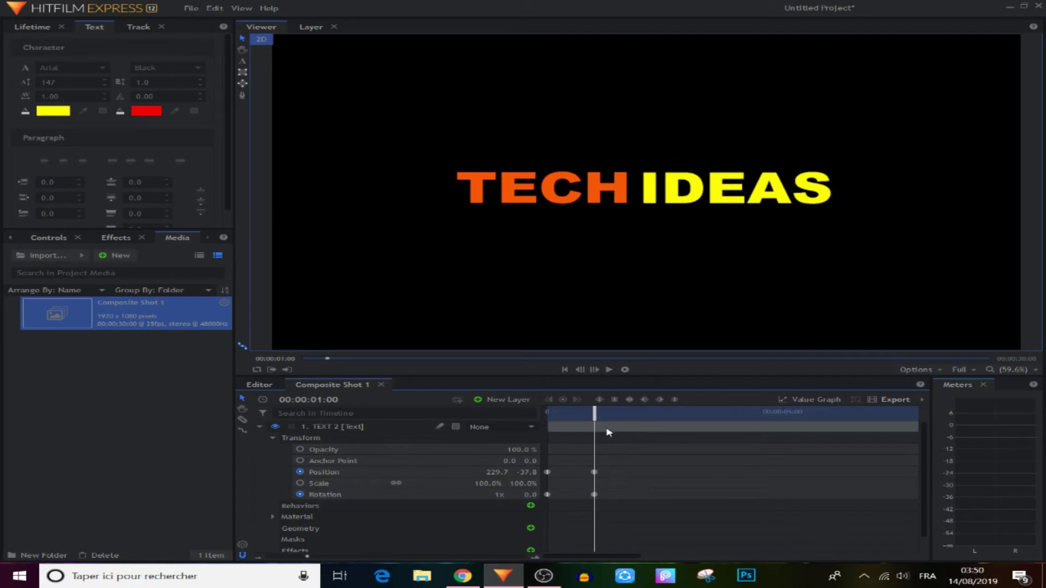
# Step: Keyframe TEXT 1's rotation at 0 at the start and at 1 full revolution at 00:00:01:00
pyautogui.moveTo(599, 416); pyautogui.dragTo(520, 430)
pyautogui.doubleClick(321, 428)
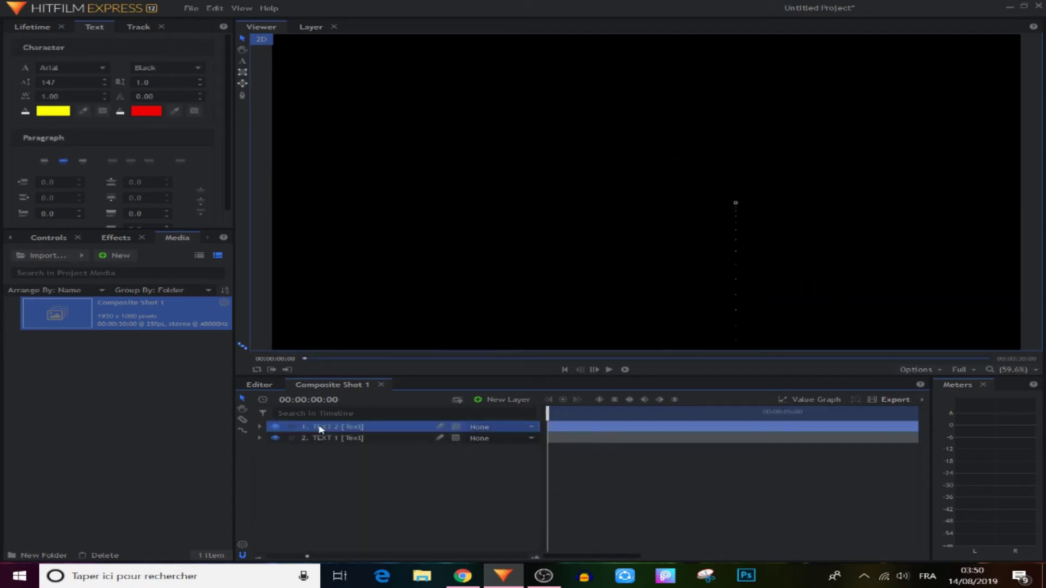
pyautogui.click(337, 439)
pyautogui.click(259, 437)
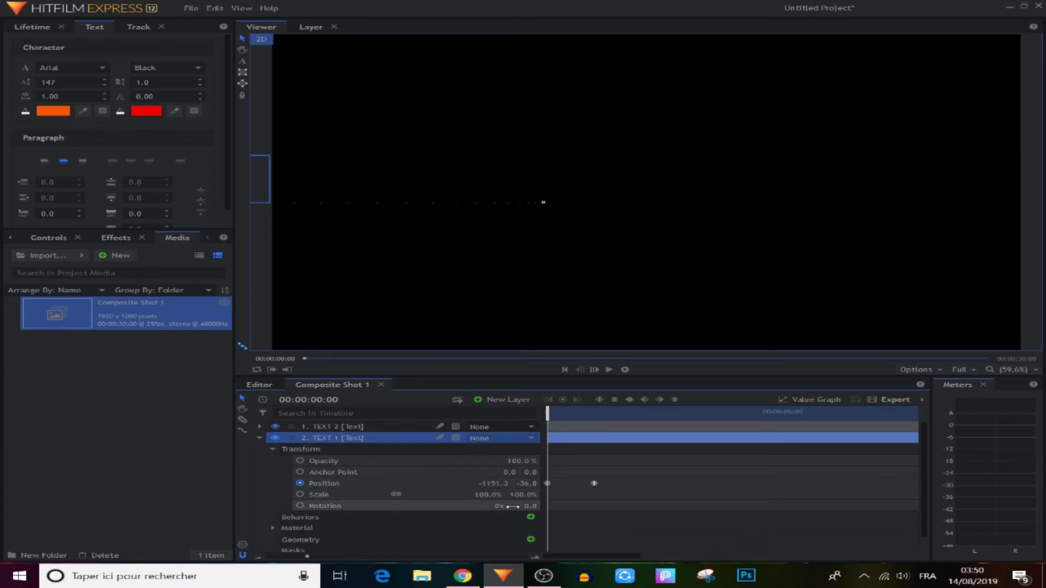
pyautogui.click(300, 506)
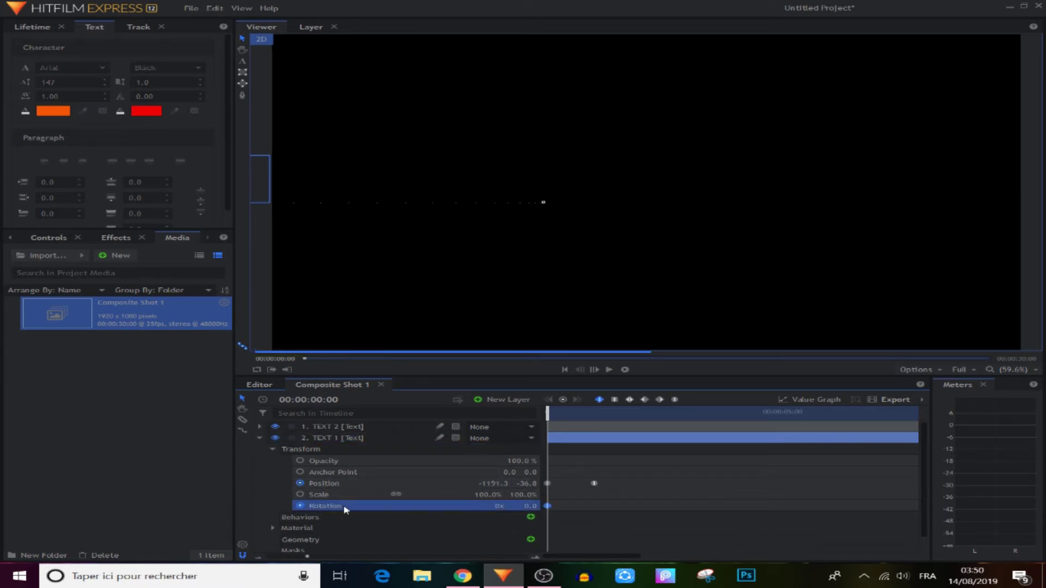
pyautogui.click(595, 483)
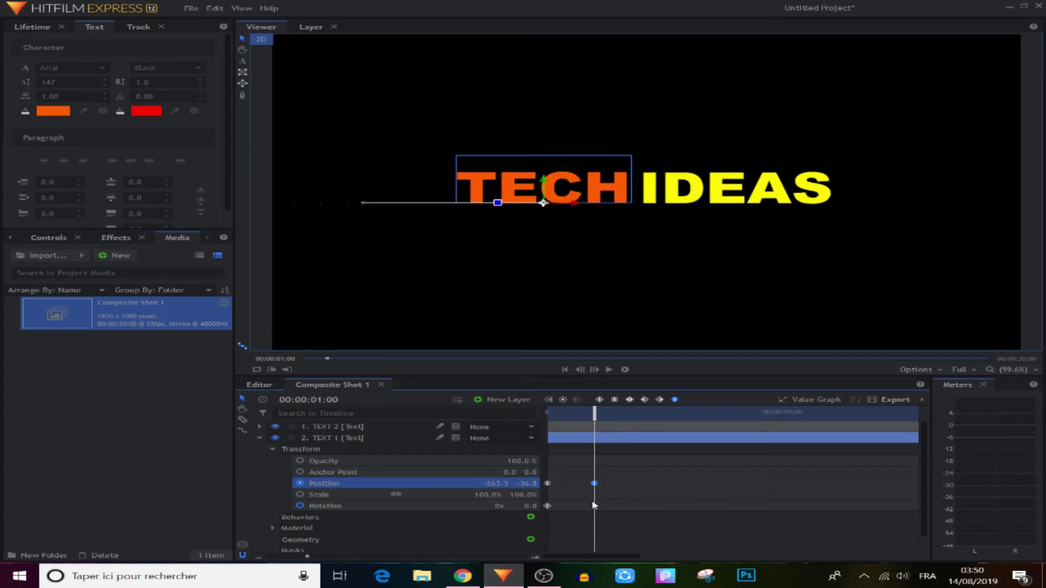
pyautogui.click(501, 506)
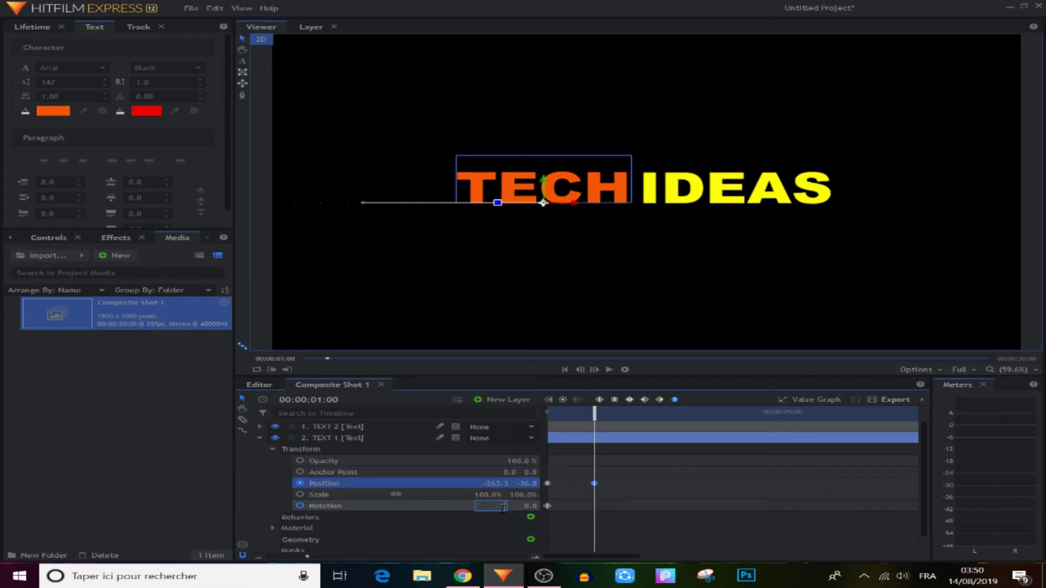
pyautogui.write('1')
pyautogui.press('Return')
# Step: Apply smooth, eased interpolation to both rotation keyframes of TEXT 1
pyautogui.click(620, 502)
pyautogui.click(621, 502)
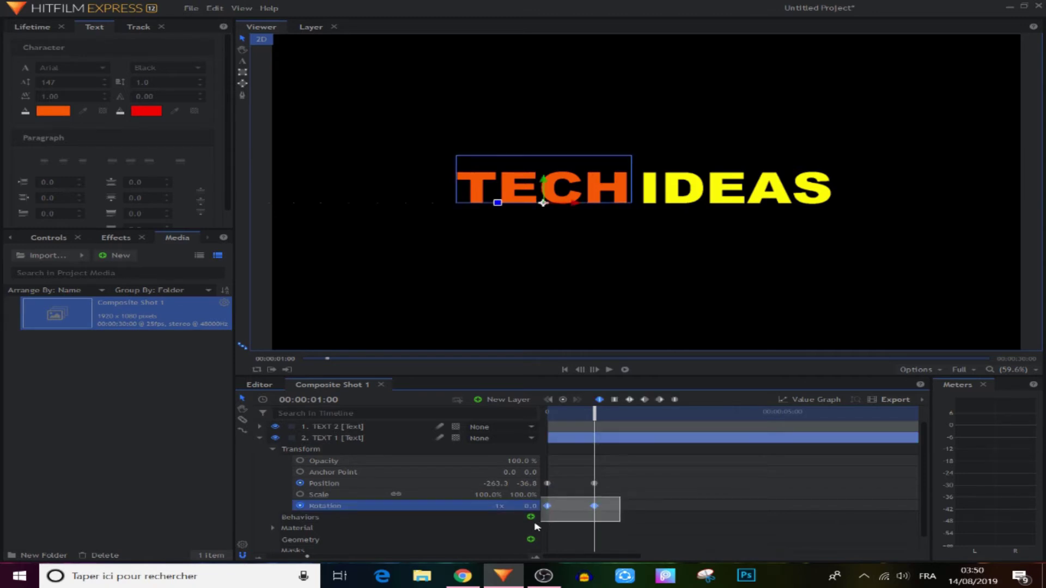
pyautogui.click(658, 461)
# Step: Play the finished spinning entrance of TECH and IDEAS from the start, twice
pyautogui.click(565, 370)
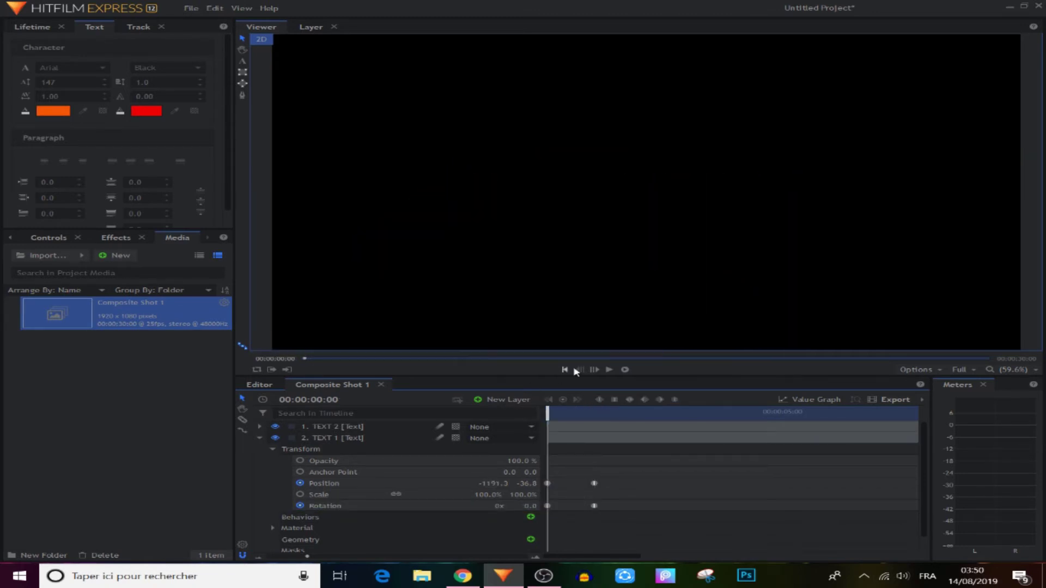
pyautogui.click(610, 371)
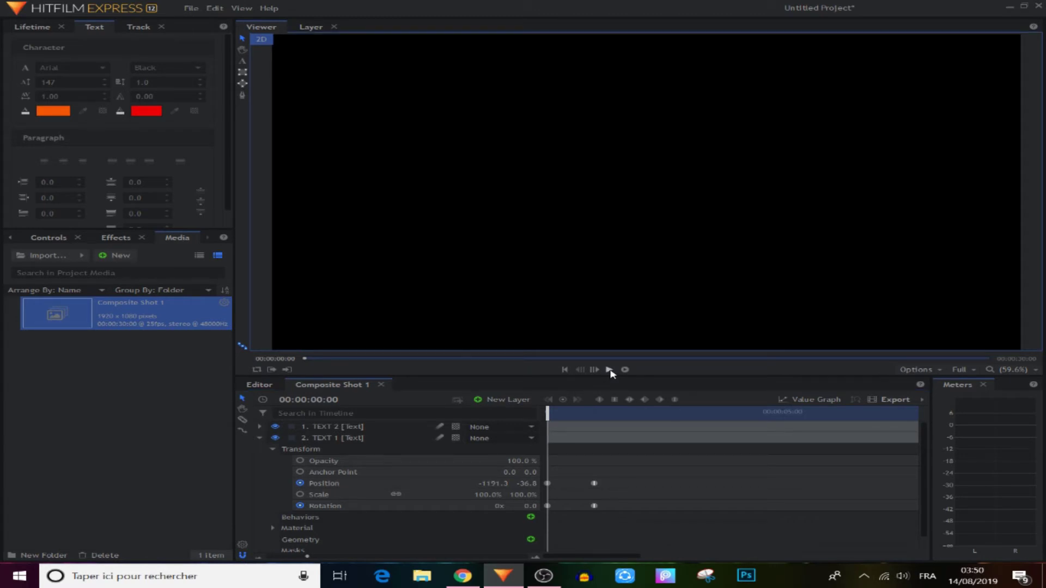
pyautogui.click(611, 371)
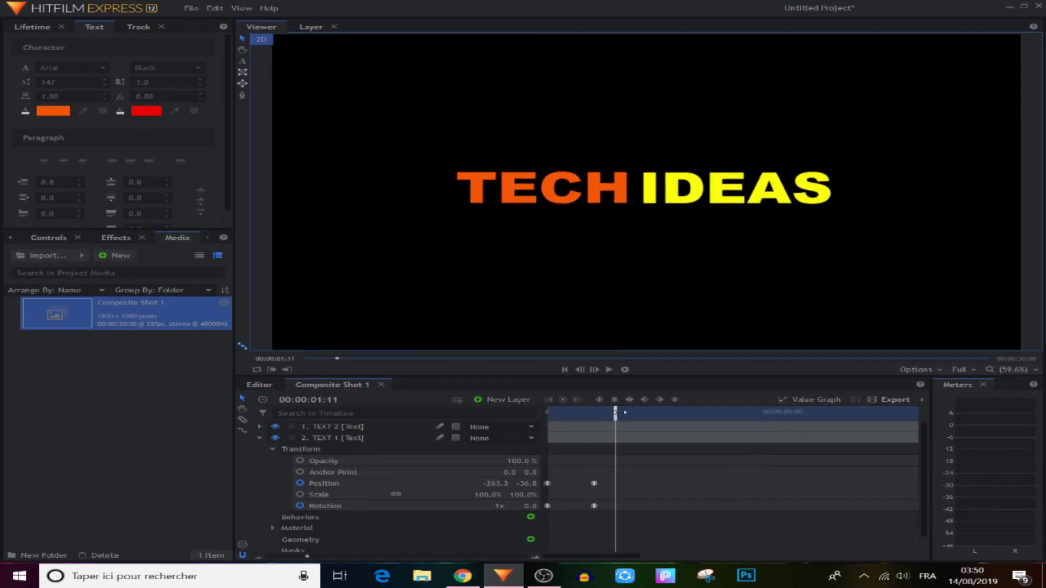
pyautogui.moveTo(618, 413); pyautogui.dragTo(533, 432)
pyautogui.click(610, 369)
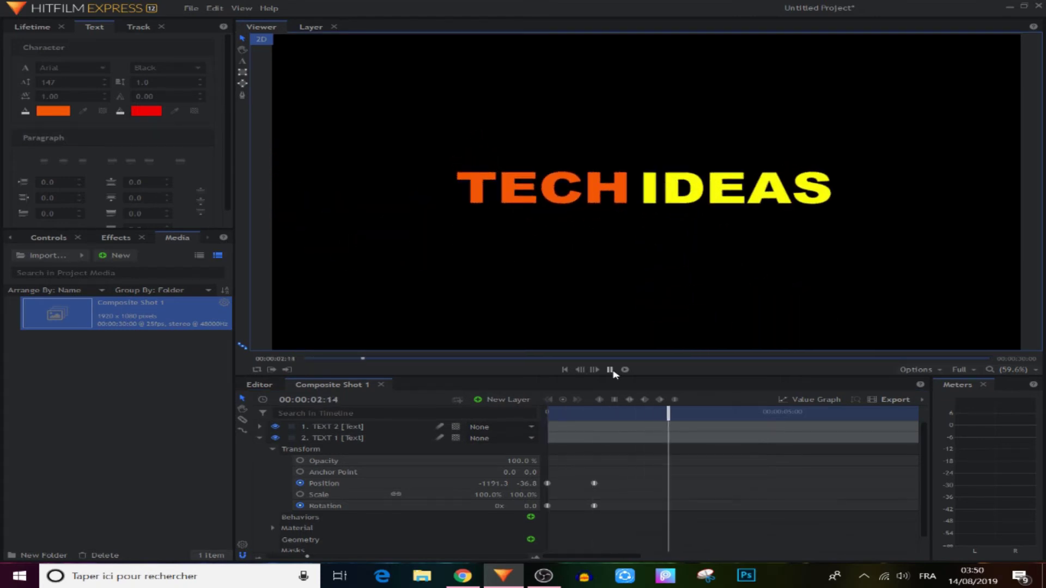
# Step: Add a position keyframe to TEXT 1 at 00:00:02:20, holding the word at its resting place
pyautogui.click(680, 415)
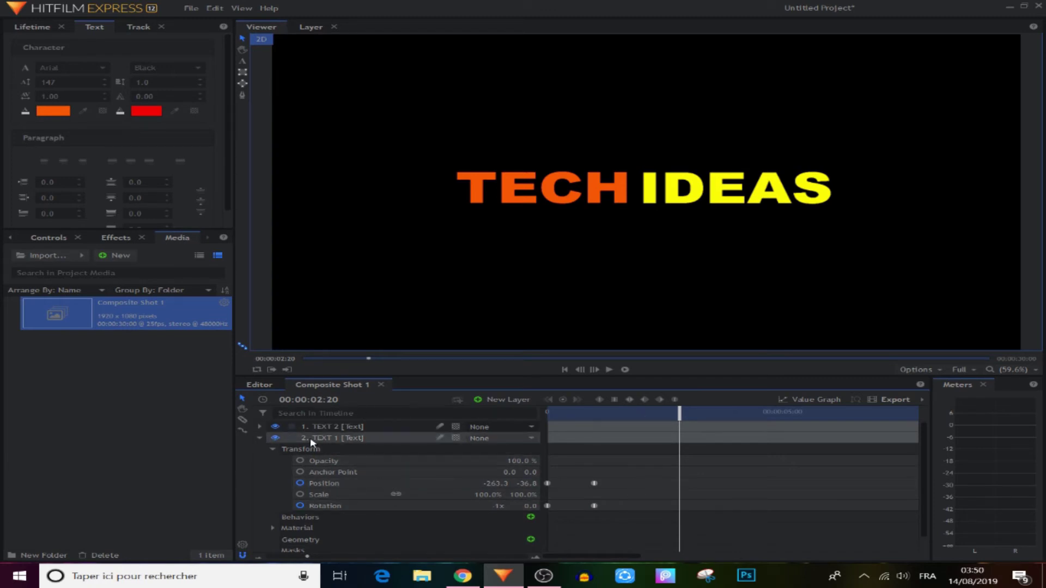
pyautogui.moveTo(619, 479); pyautogui.dragTo(589, 489)
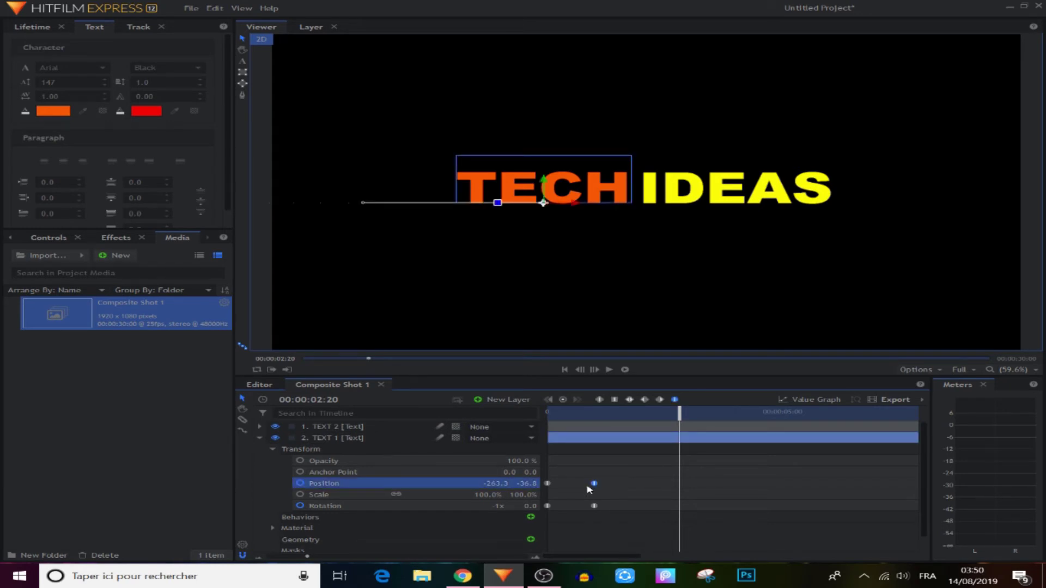
pyautogui.click(563, 400)
# Step: At 00:00:03:20, keyframe TEXT 1's X position at about 1194.6, beyond the right edge of the frame, and smooth its last two position keyframes
pyautogui.click(308, 400)
pyautogui.click(319, 400)
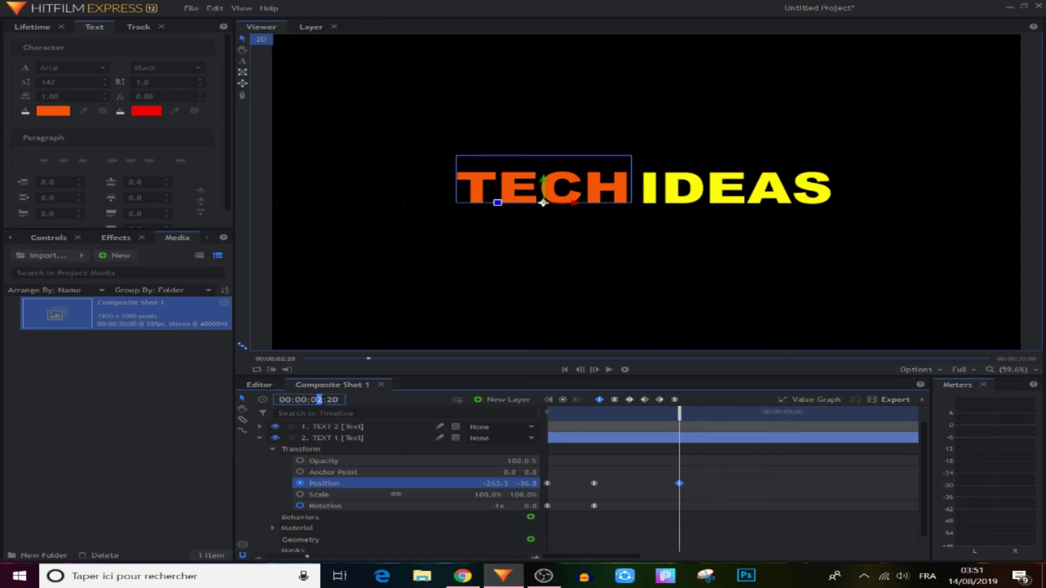
pyautogui.press('Return')
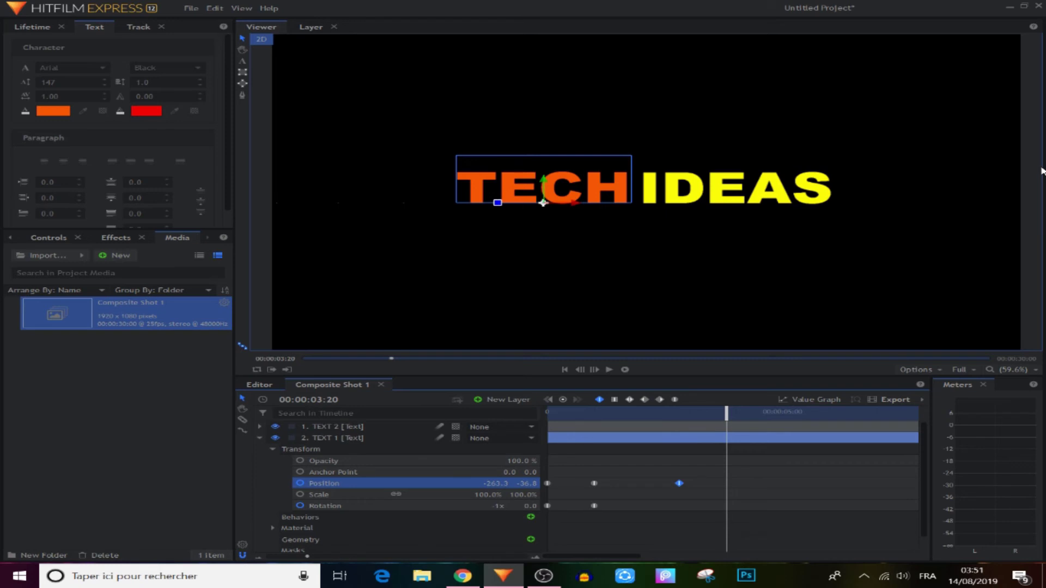
pyautogui.moveTo(493, 484); pyautogui.dragTo(1041, 485)
pyautogui.moveTo(539, 483); pyautogui.dragTo(557, 483)
pyautogui.moveTo(764, 479); pyautogui.dragTo(671, 500)
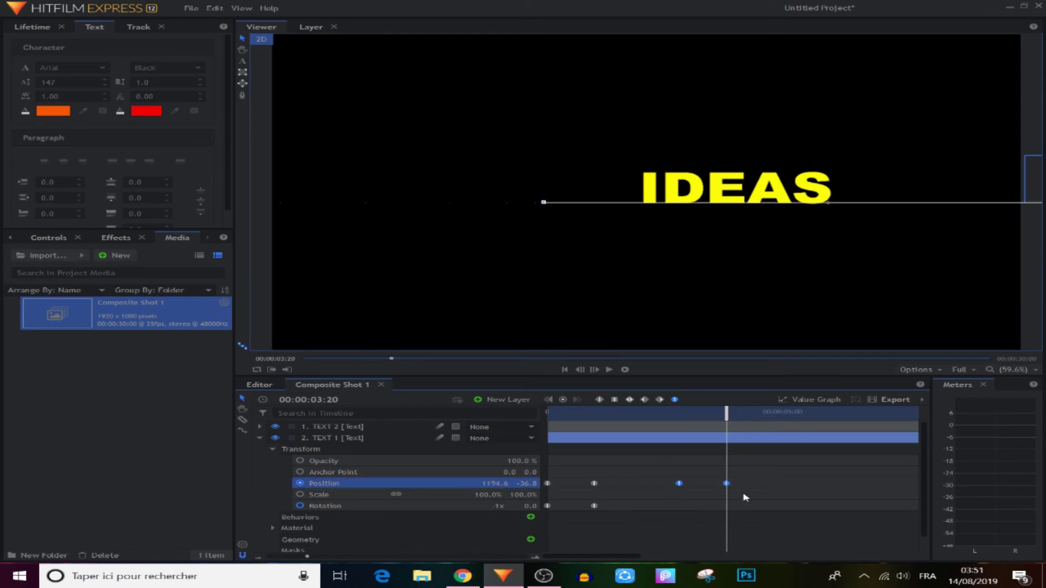
# Step: Add a position keyframe to TEXT 2 at 00:00:02:20, holding the word at its resting place
pyautogui.click(679, 482)
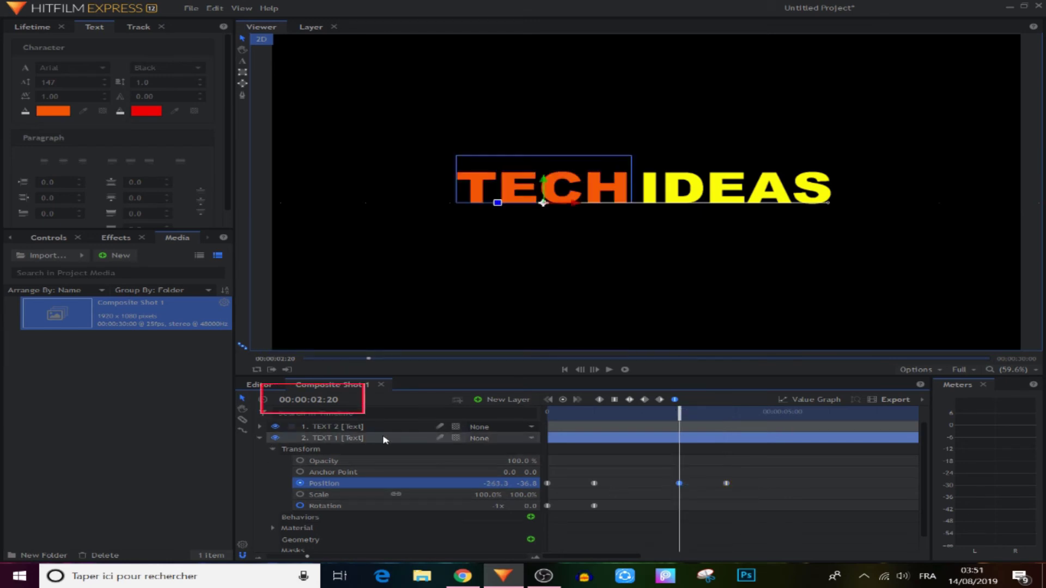
pyautogui.click(261, 438)
pyautogui.click(260, 426)
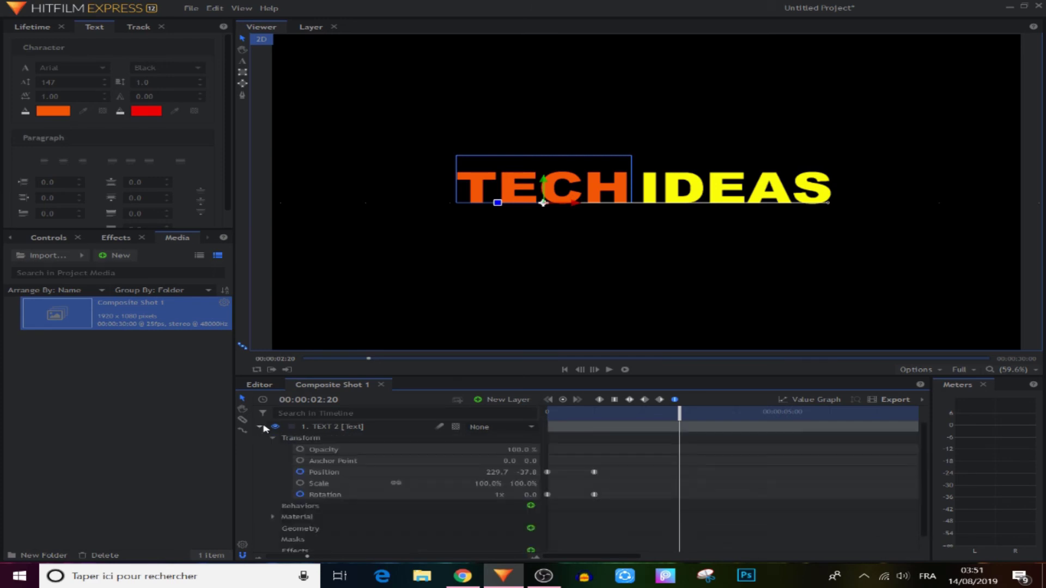
pyautogui.moveTo(652, 452); pyautogui.dragTo(592, 466)
pyautogui.click(562, 399)
pyautogui.moveTo(680, 412); pyautogui.dragTo(683, 413)
pyautogui.click(681, 471)
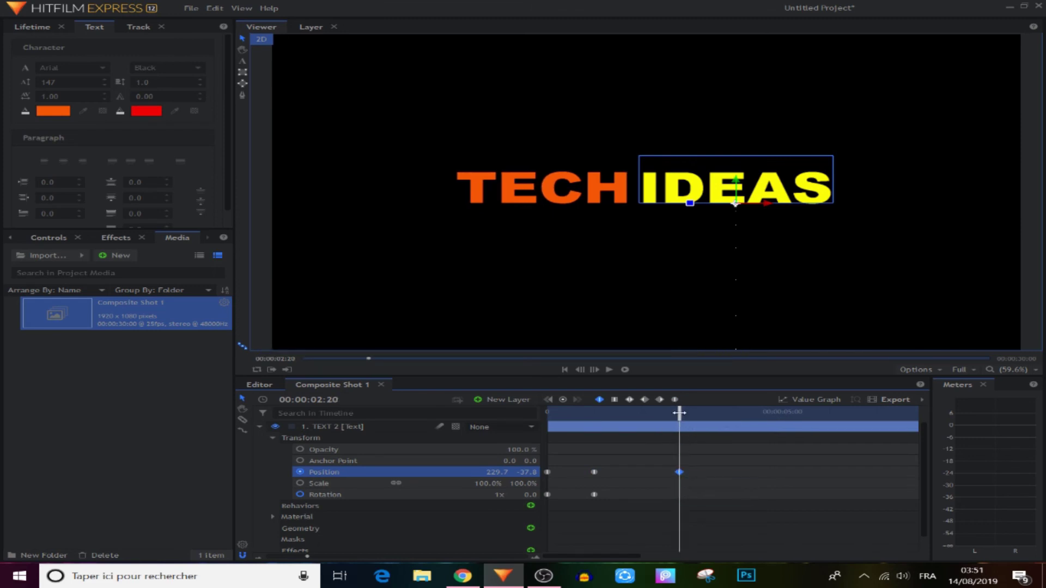
# Step: At 00:00:03:20, keyframe TEXT 2's X position at about -1217.2, beyond the left edge of the frame, and smooth its last two position keyframes
pyautogui.click(319, 400)
pyautogui.write('3')
pyautogui.press('Return')
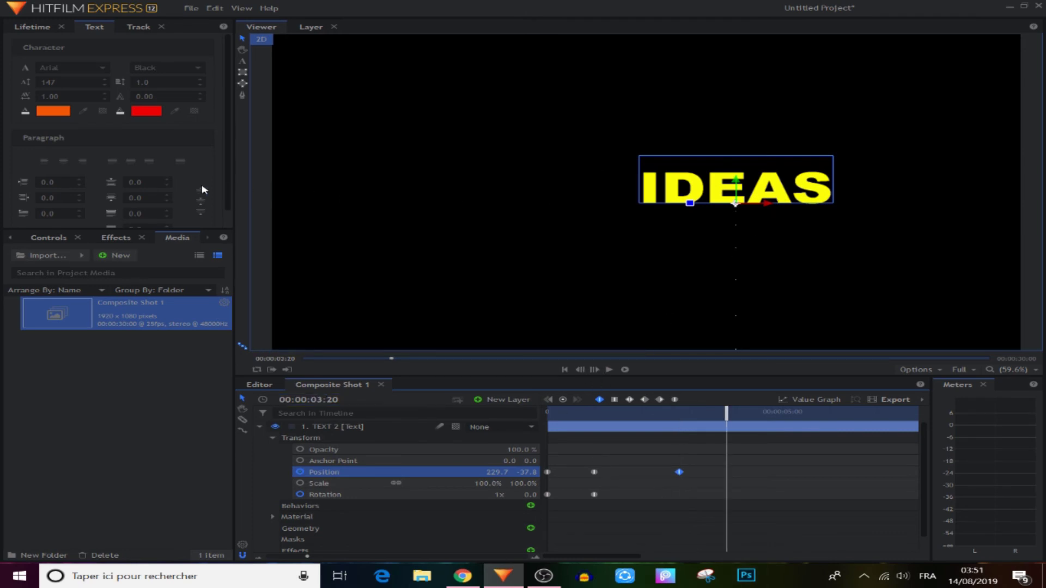
pyautogui.moveTo(505, 473); pyautogui.dragTo(103, 472)
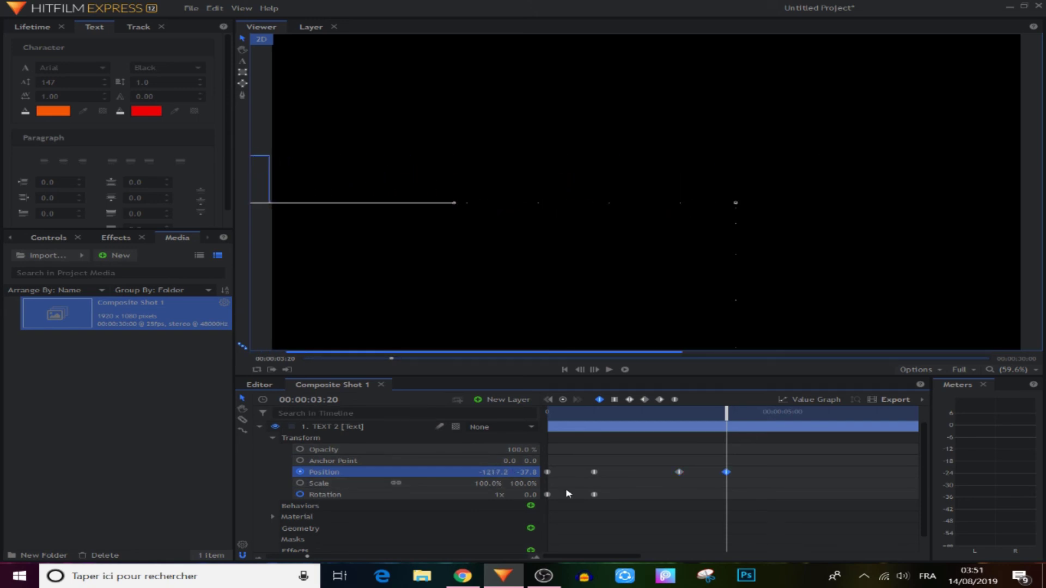
pyautogui.moveTo(762, 463); pyautogui.dragTo(663, 497)
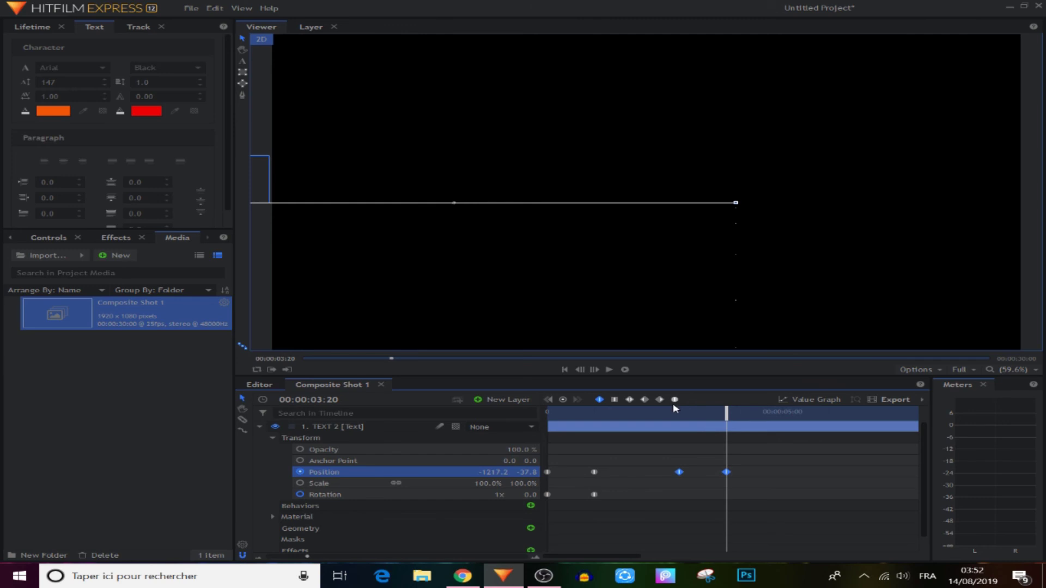
pyautogui.click(748, 434)
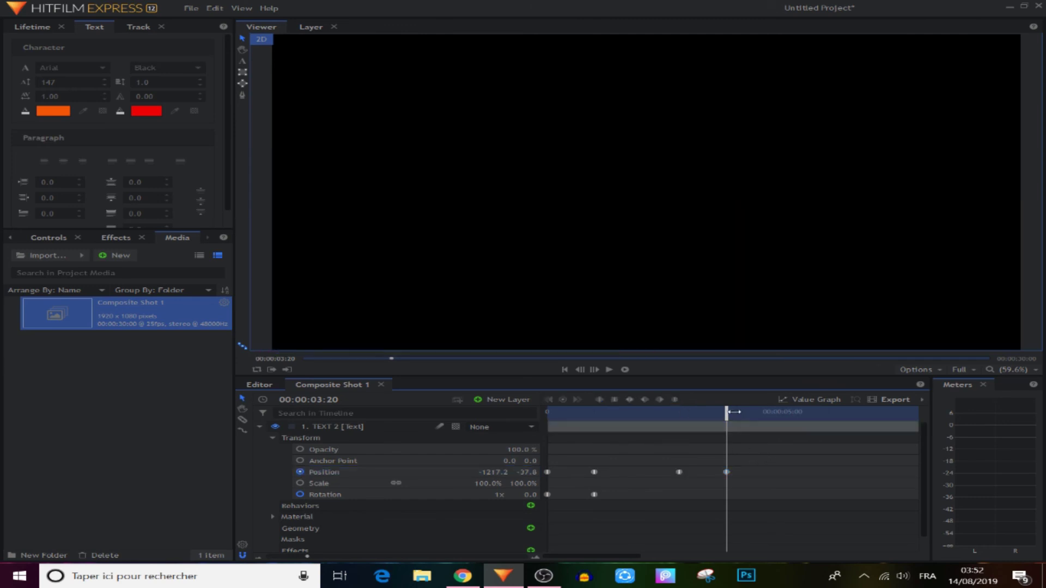